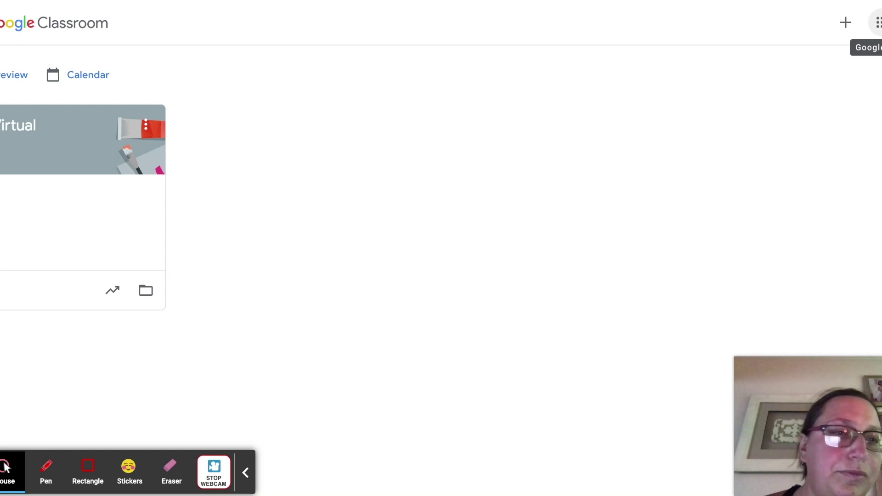
# Step: Look through the Google apps list, then close it
pyautogui.click(877, 22)
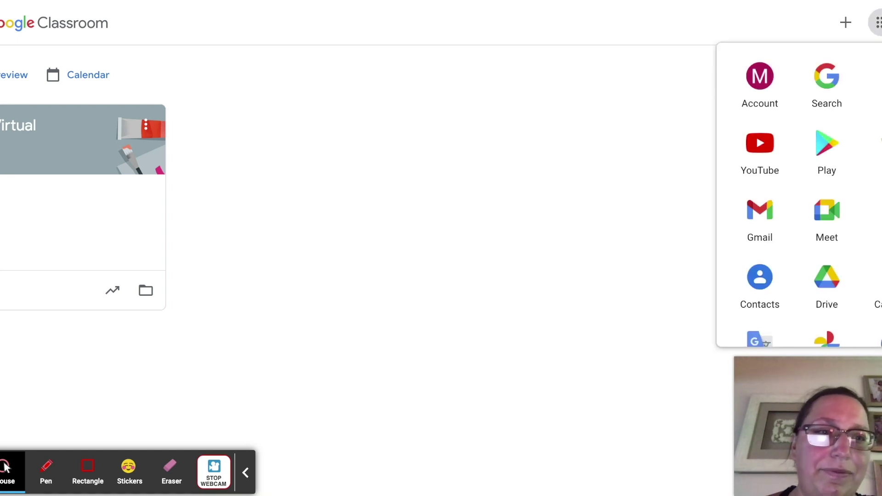
pyautogui.scroll(-2, 866, 163)
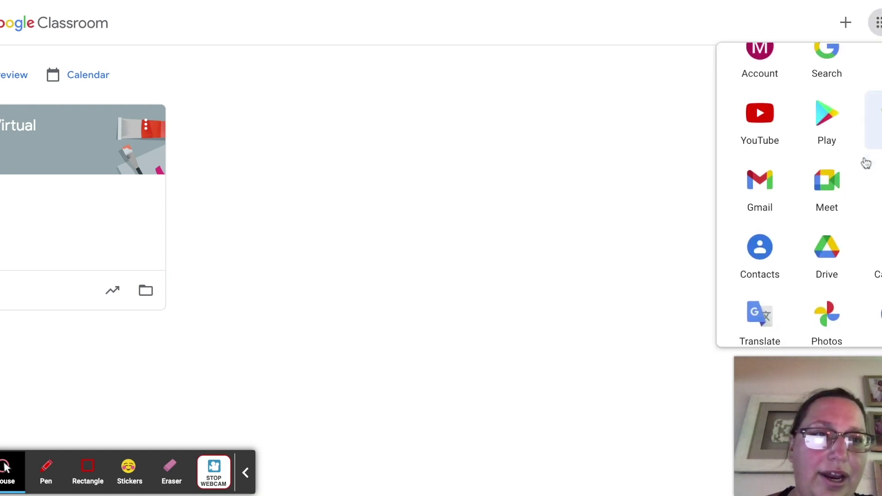
pyautogui.scroll(-3, 865, 163)
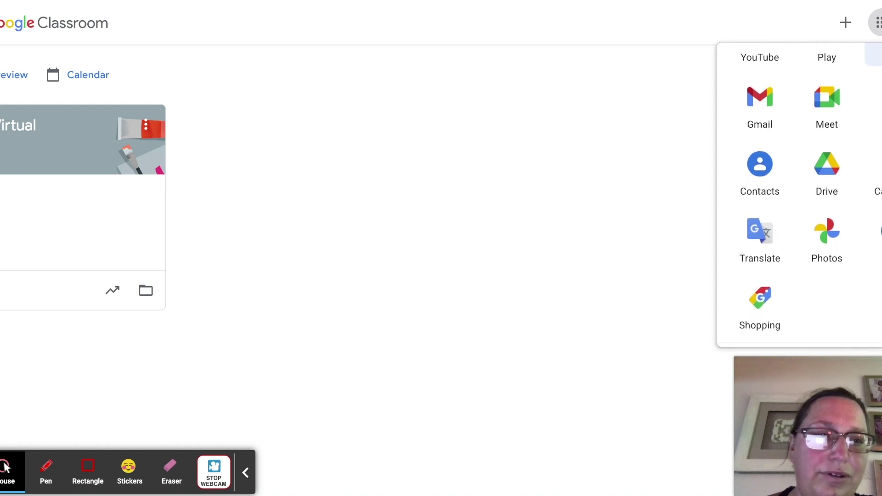
pyautogui.scroll(1, 866, 163)
pyautogui.scroll(2, 866, 163)
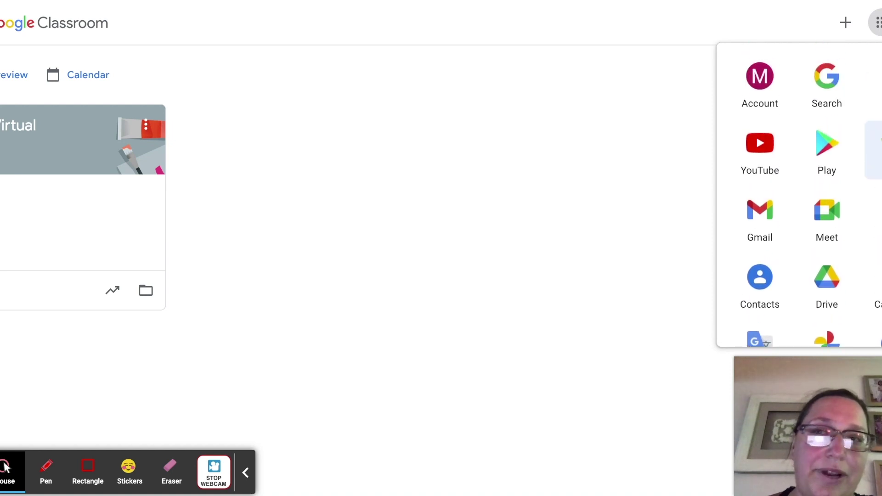
pyautogui.scroll(-2, 866, 163)
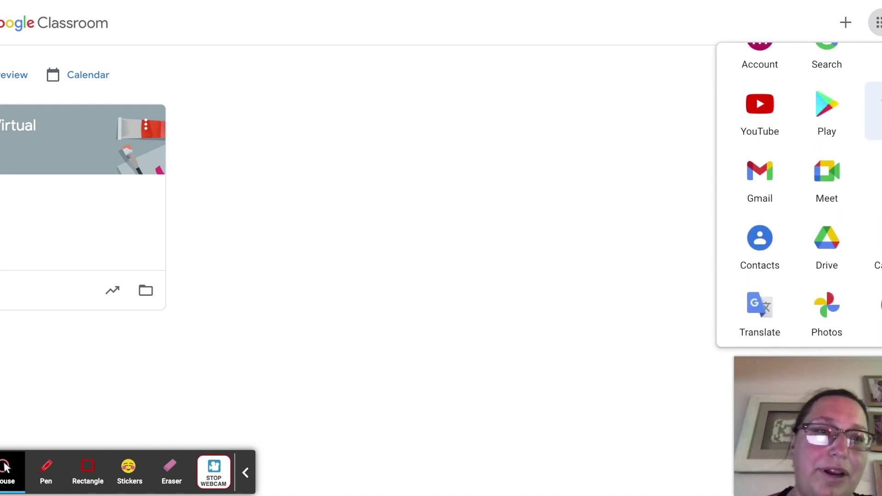
pyautogui.scroll(-1, 866, 163)
pyautogui.scroll(1, 866, 163)
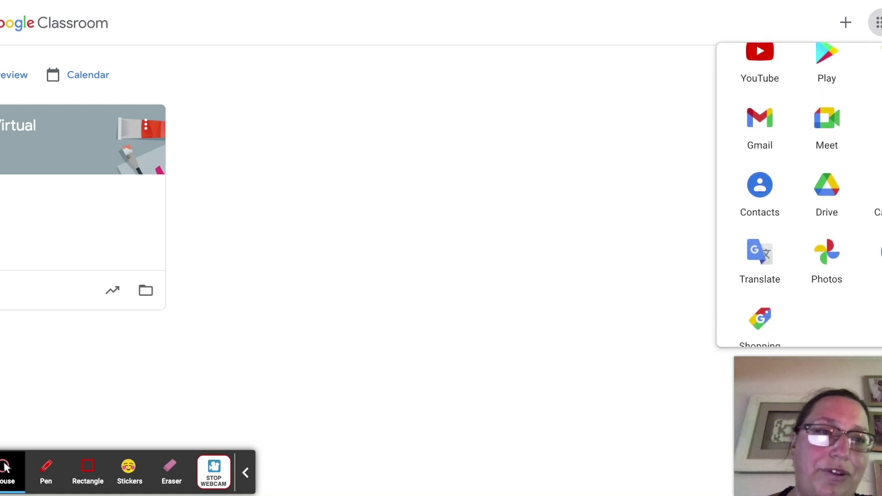
pyautogui.scroll(-5, 865, 163)
pyautogui.scroll(1, 799, 194)
pyautogui.scroll(-1, 799, 194)
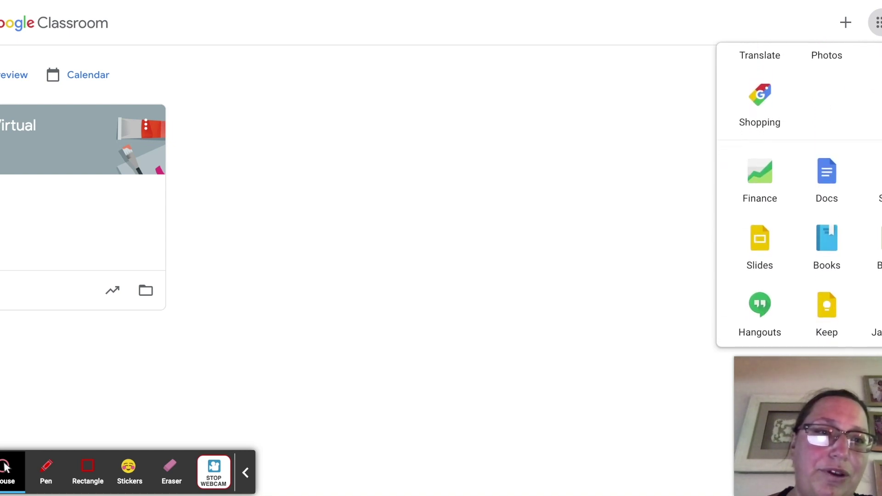
pyautogui.scroll(1, 799, 195)
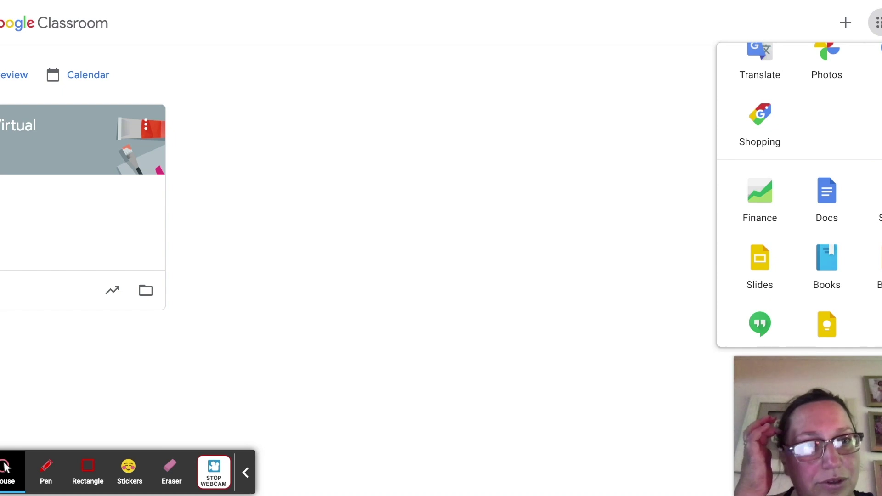
pyautogui.click(876, 22)
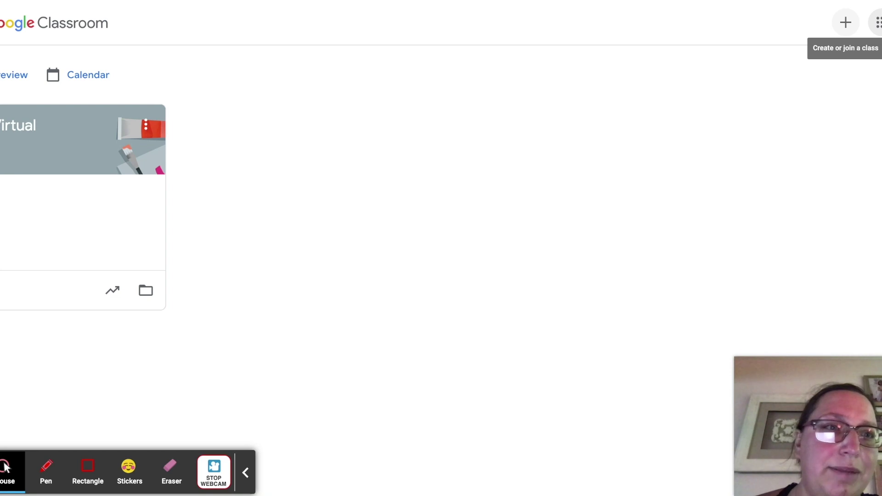
# Step: Start creating a new class and accept the school-use acknowledgement
pyautogui.click(845, 22)
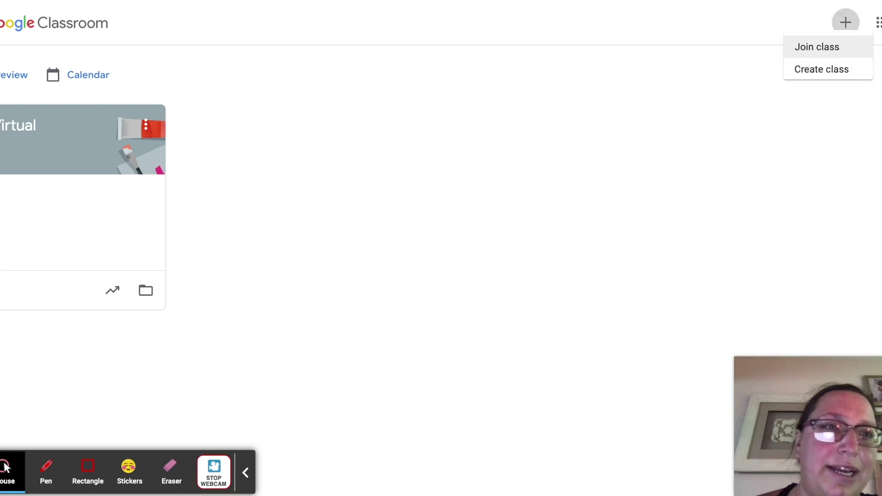
pyautogui.click(805, 77)
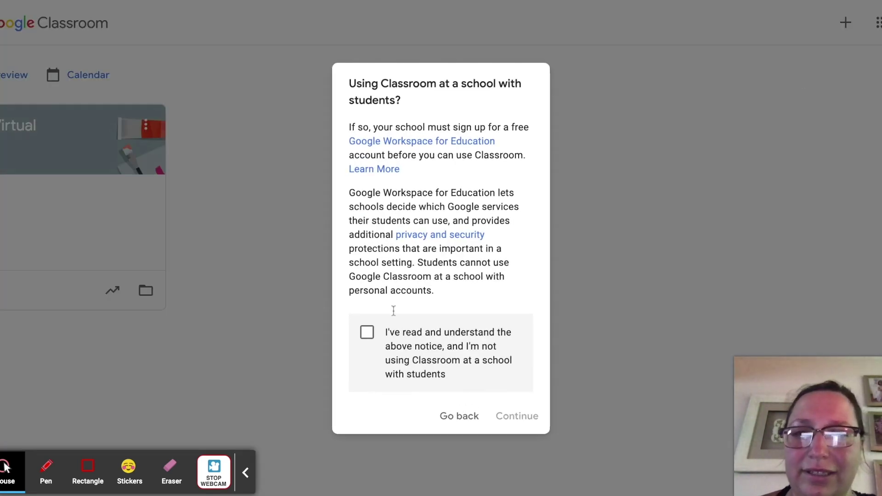
pyautogui.click(367, 332)
pyautogui.click(528, 421)
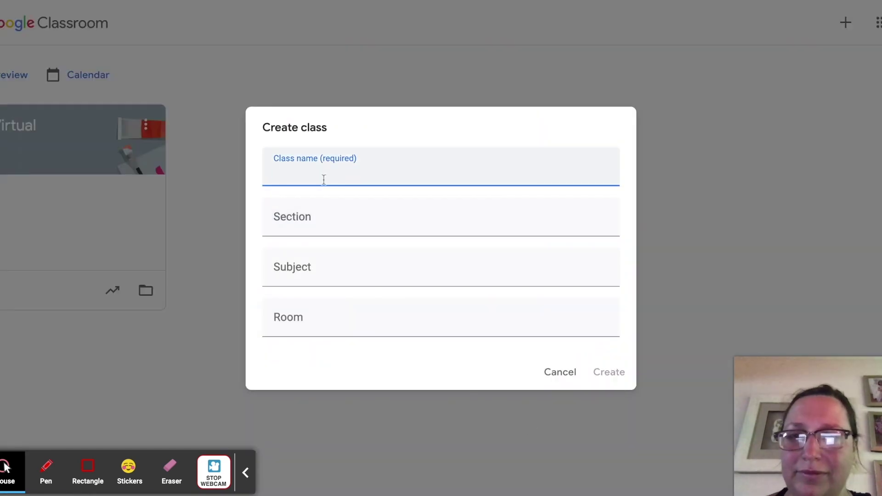
# Step: Enter 'Test' as the class name and 'Art' as the subject, then create it
pyautogui.write('Test')
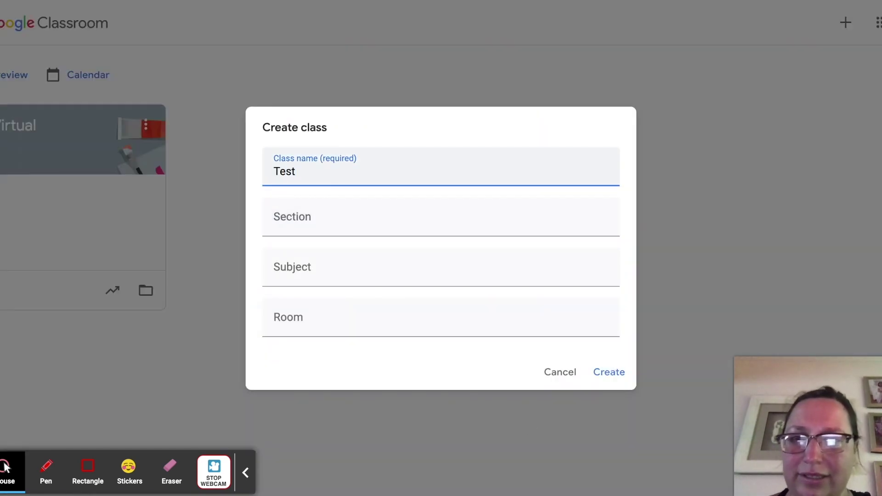
pyautogui.click(309, 263)
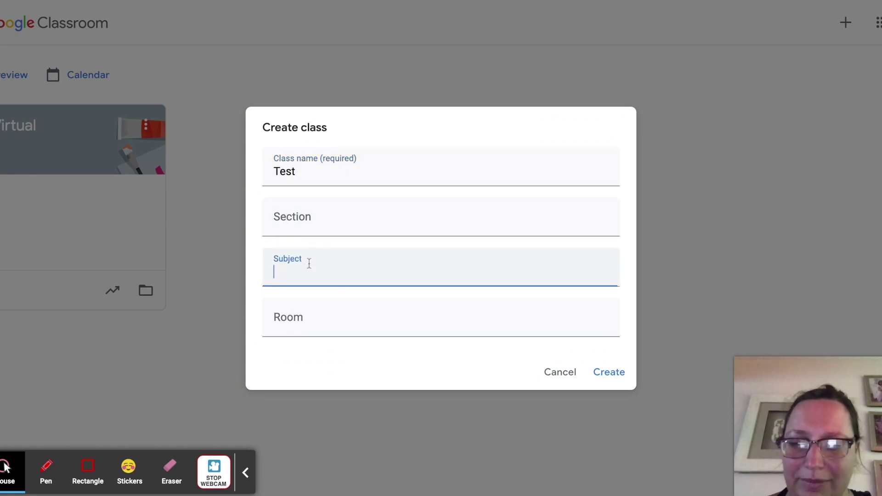
pyautogui.write('Art')
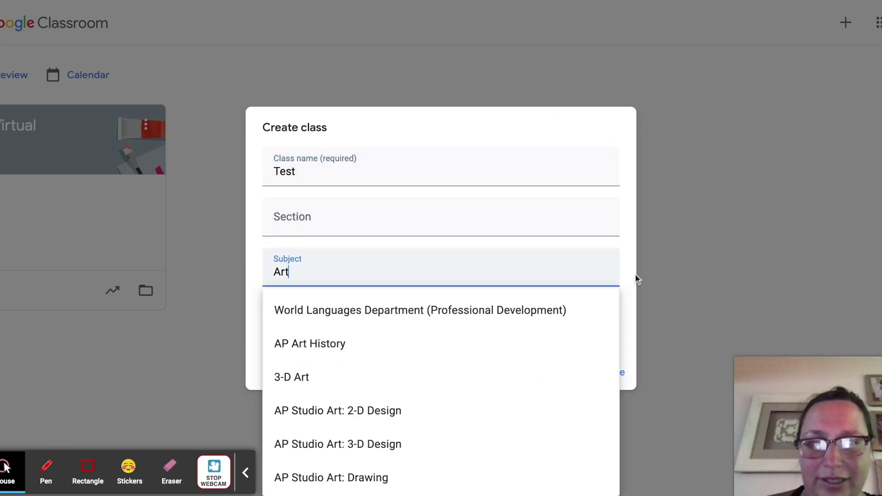
pyautogui.scroll(-1, 563, 350)
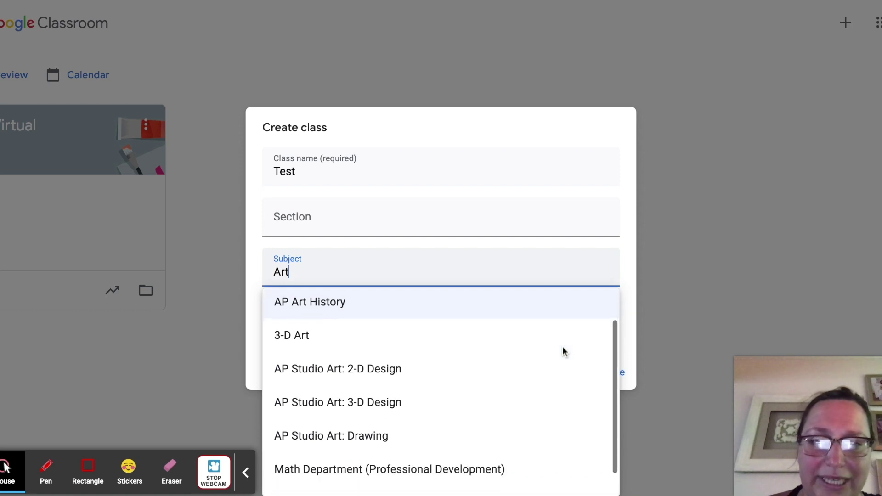
pyautogui.scroll(1, 565, 348)
pyautogui.click(626, 272)
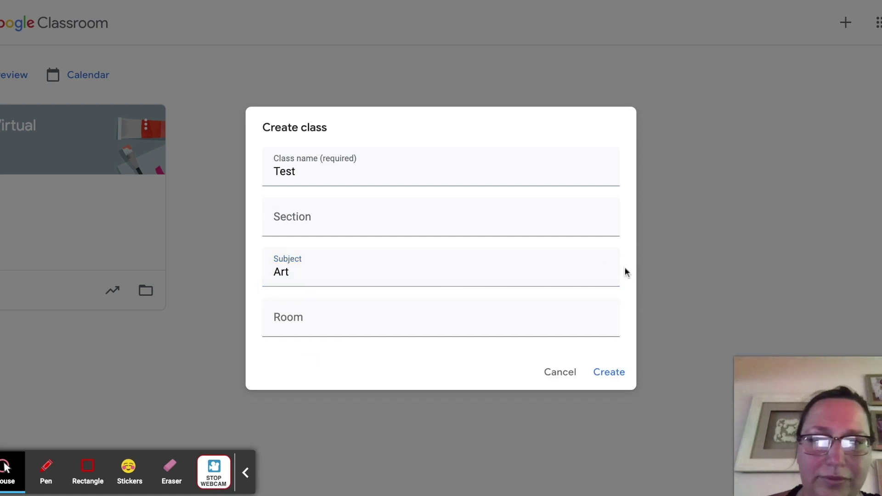
pyautogui.click(610, 373)
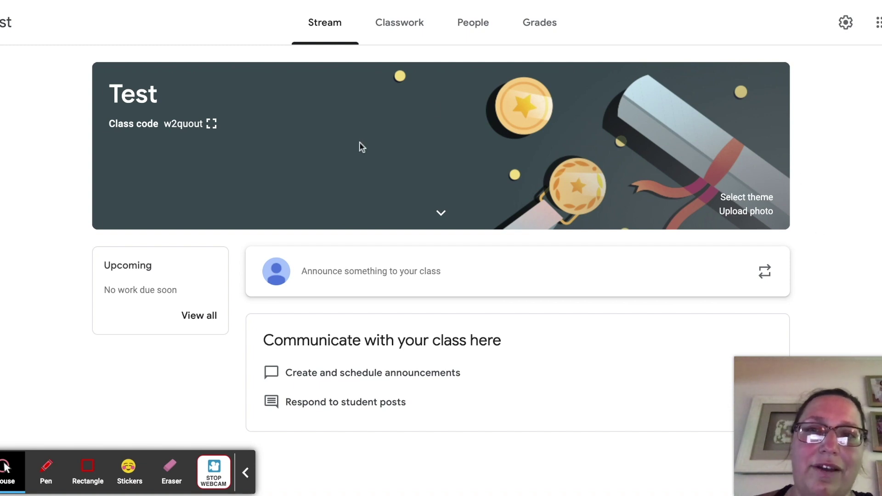
# Step: Apply the paint-tubes banner from the Arts themes to the Test class and open its settings
pyautogui.click(747, 198)
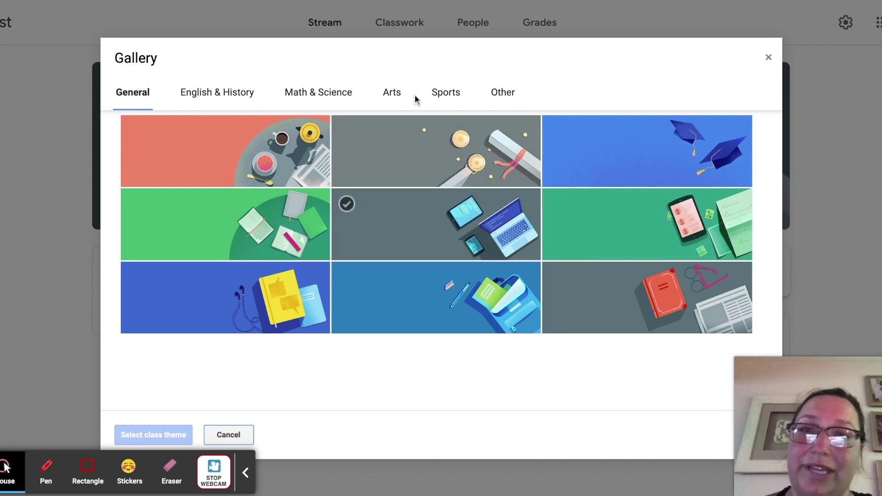
pyautogui.click(391, 96)
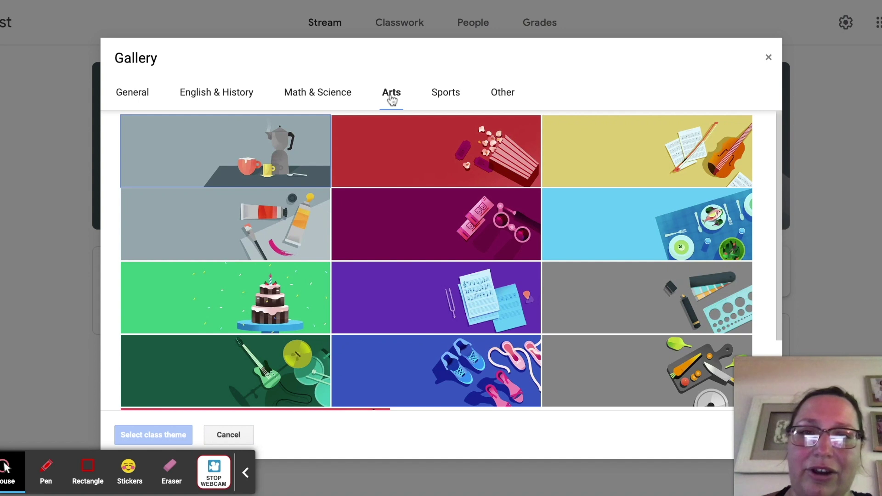
pyautogui.click(314, 252)
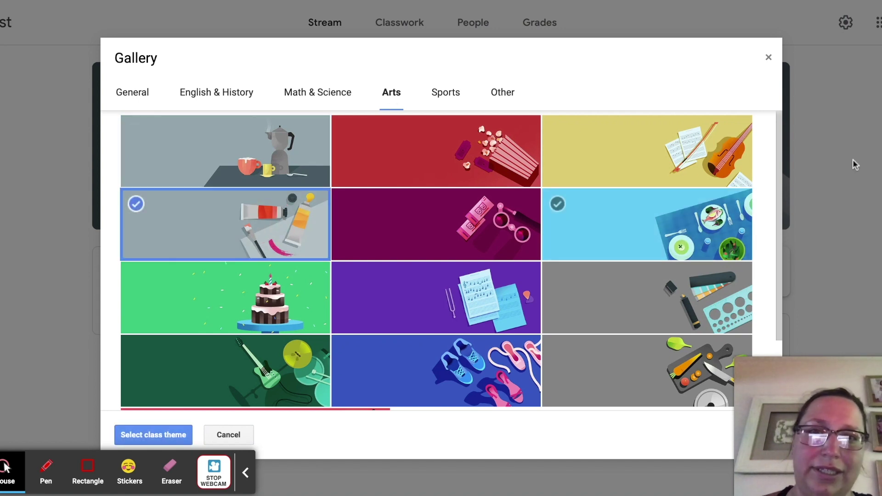
pyautogui.click(167, 434)
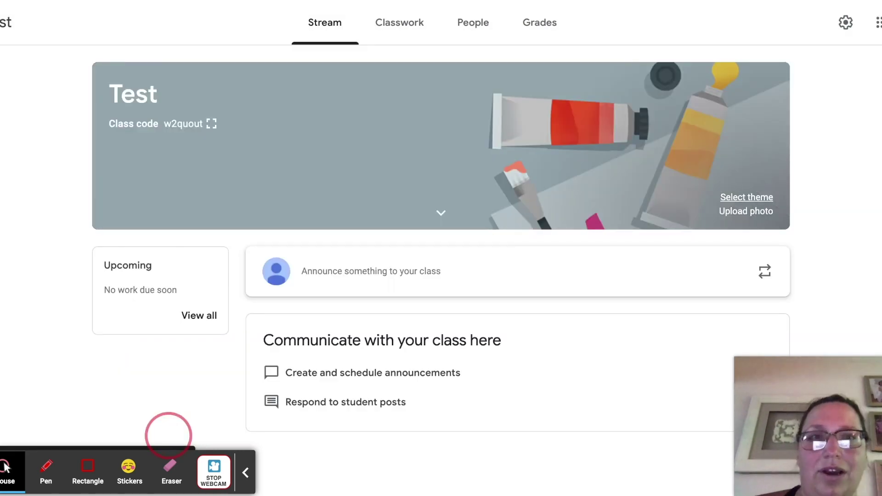
pyautogui.click(845, 22)
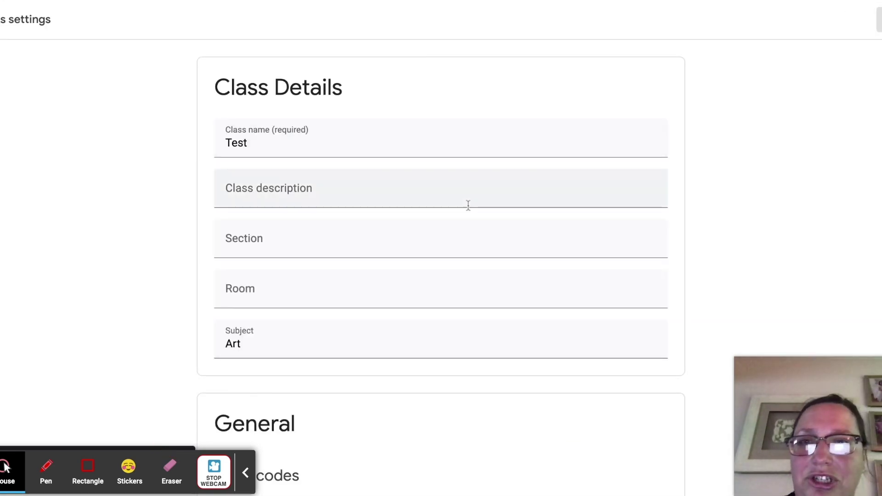
# Step: Enter 'General Art' as the Test class description in Class settings
pyautogui.scroll(-2, 469, 232)
pyautogui.scroll(-2, 469, 232)
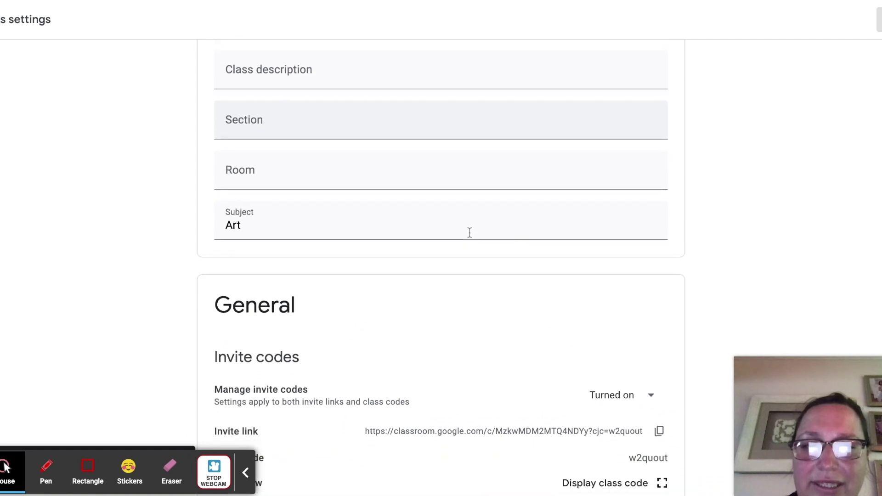
pyautogui.scroll(-3, 441, 273)
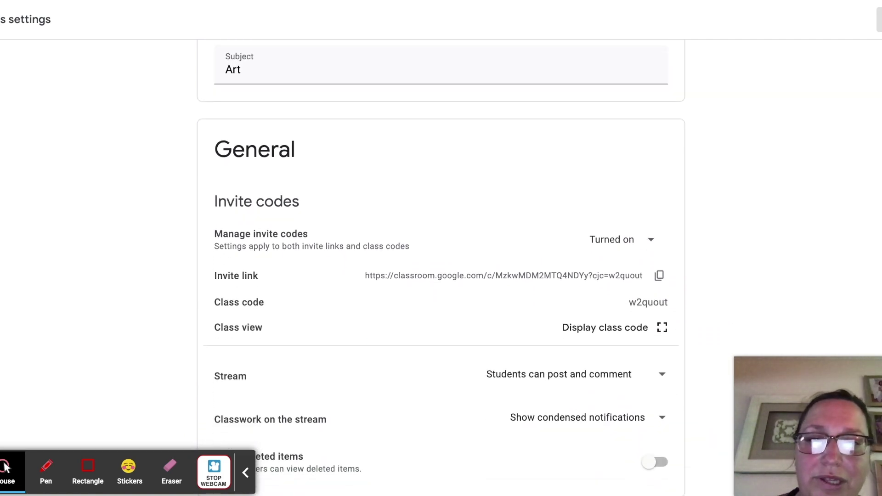
pyautogui.scroll(-2, 441, 266)
pyautogui.scroll(-4, 441, 267)
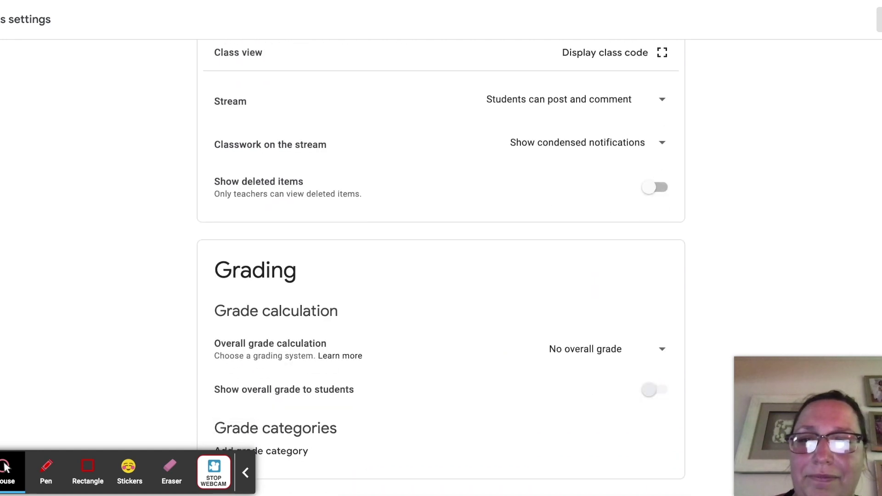
pyautogui.scroll(10, 441, 267)
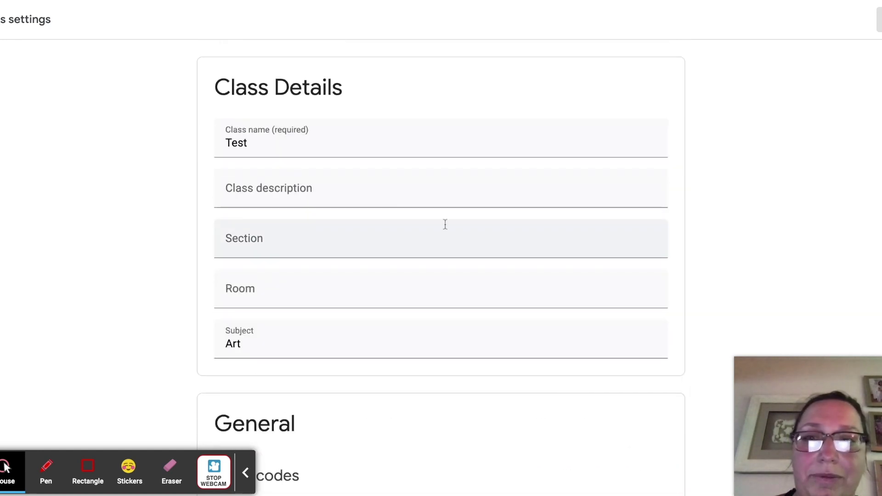
pyautogui.click(368, 198)
pyautogui.write('G')
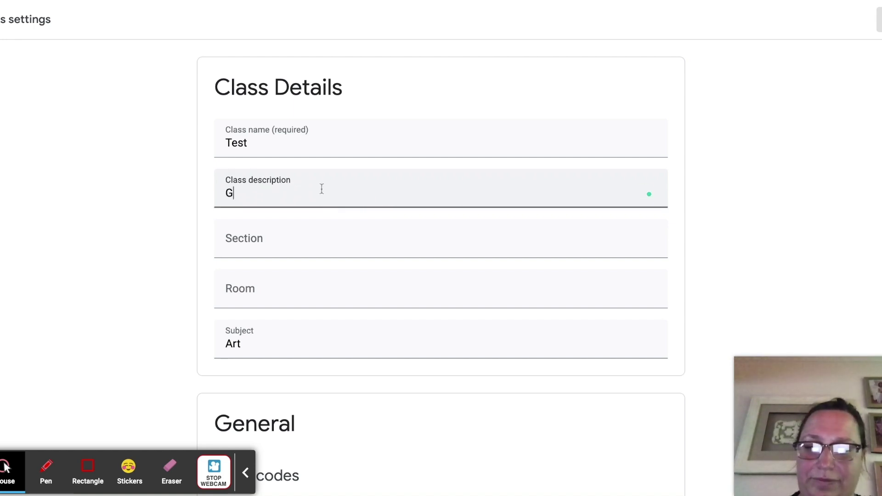
pyautogui.write('eneral Art')
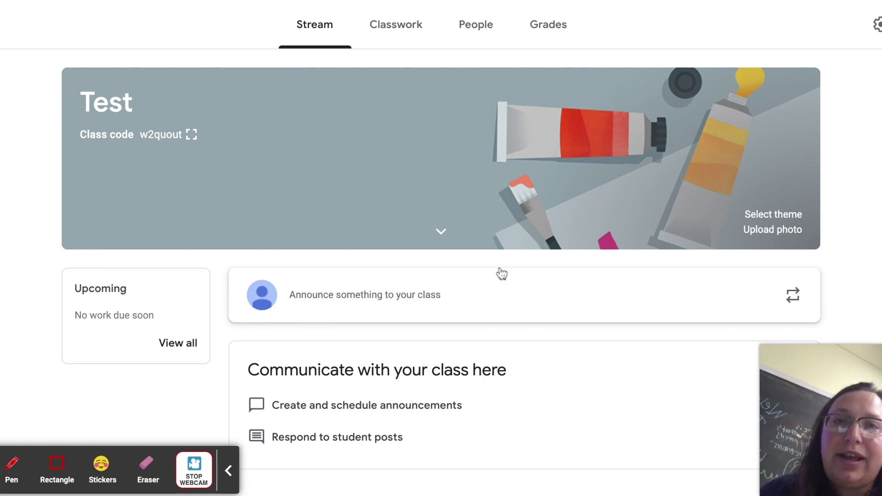
# Step: Visit the Classwork, People and Grades pages, then open the Create menu on Classwork
pyautogui.click(399, 26)
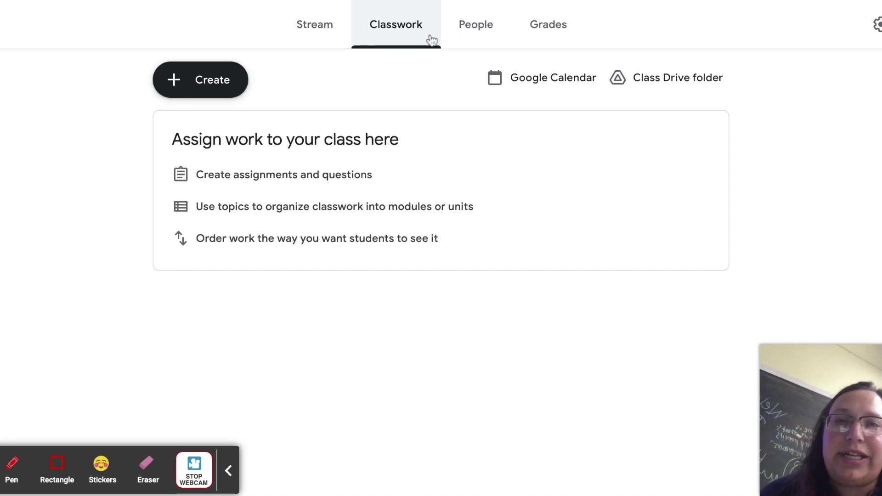
pyautogui.click(462, 48)
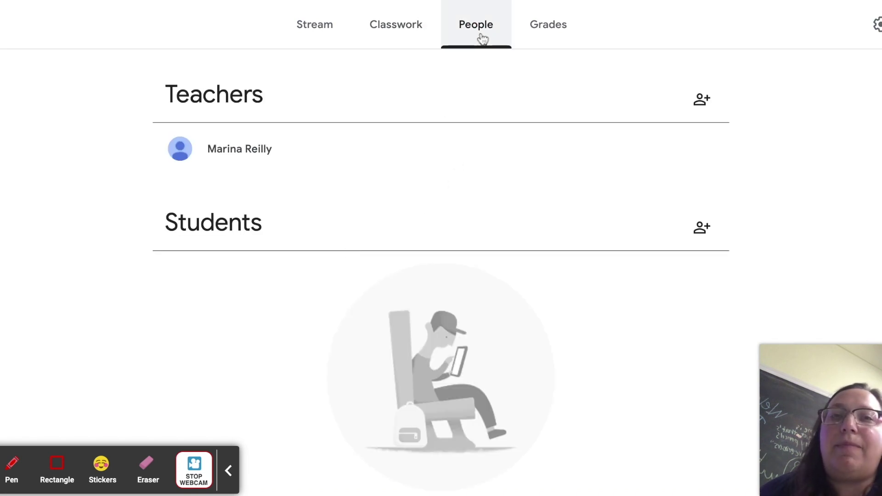
pyautogui.click(522, 32)
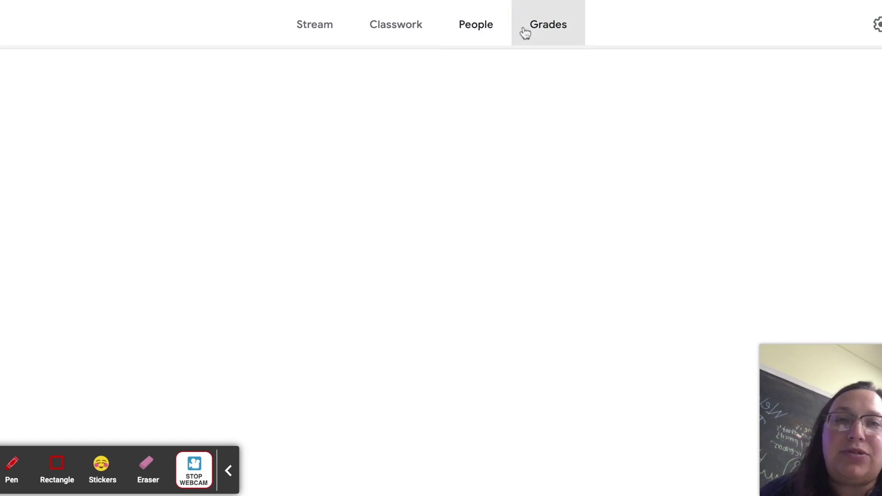
pyautogui.click(384, 34)
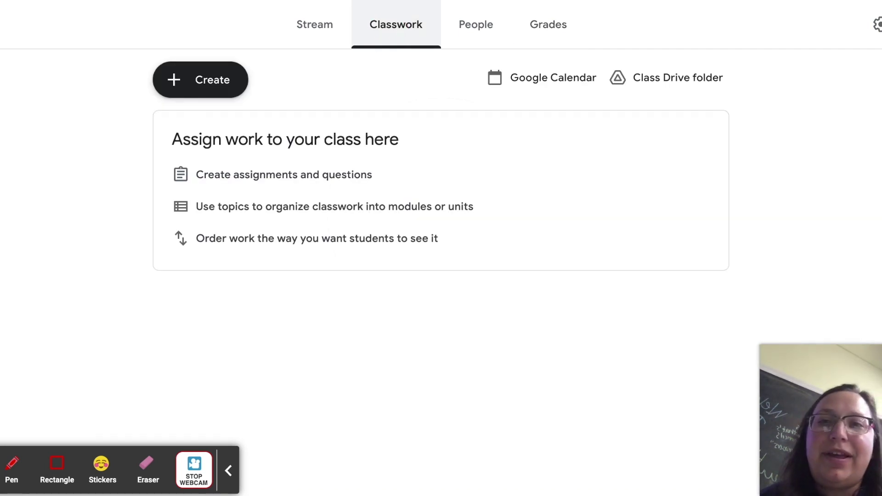
pyautogui.click(190, 93)
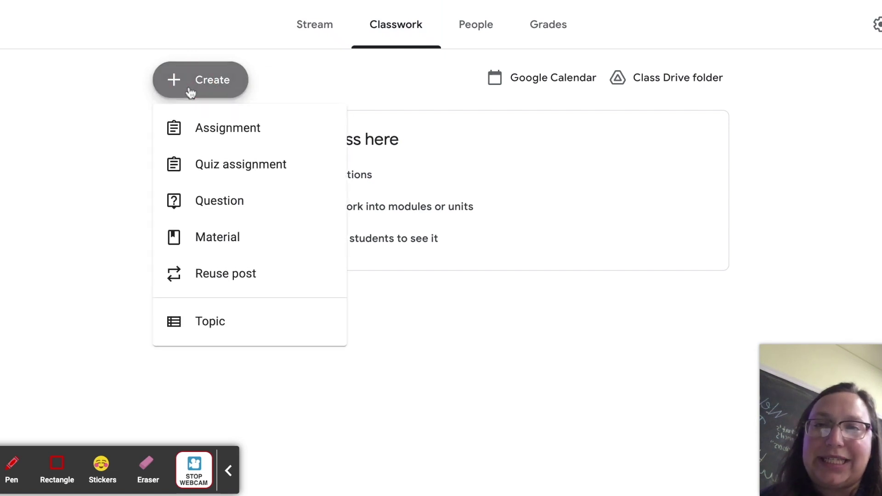
# Step: Start a new 100-point assignment from the Create menu
pyautogui.click(249, 137)
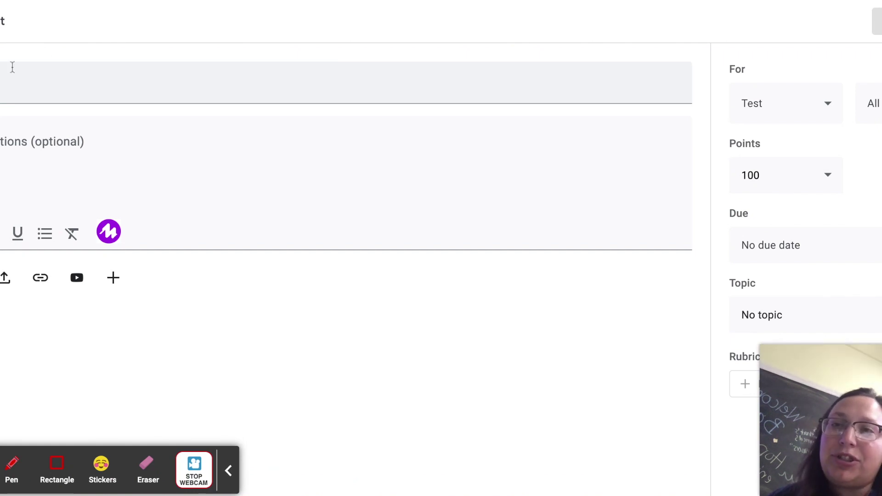
pyautogui.click(3, 81)
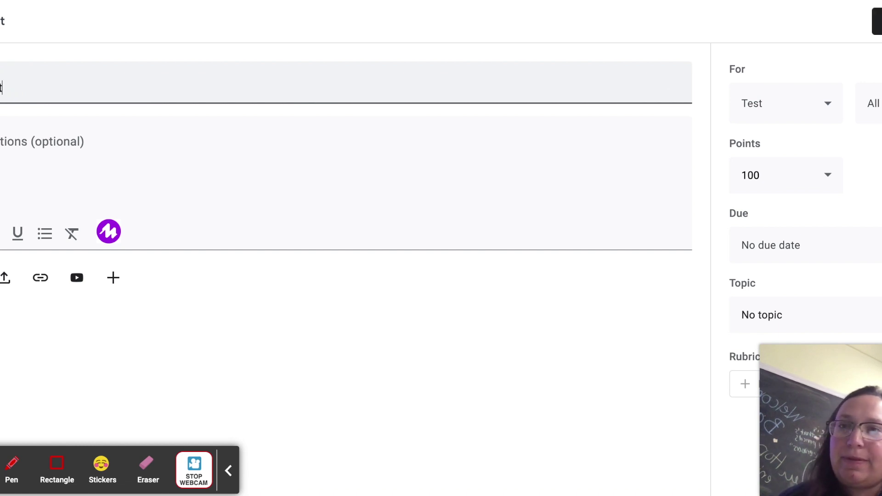
# Step: Write three instruction lines: 'Color', 'a task', and one ending 'tion of Material'
pyautogui.click(36, 141)
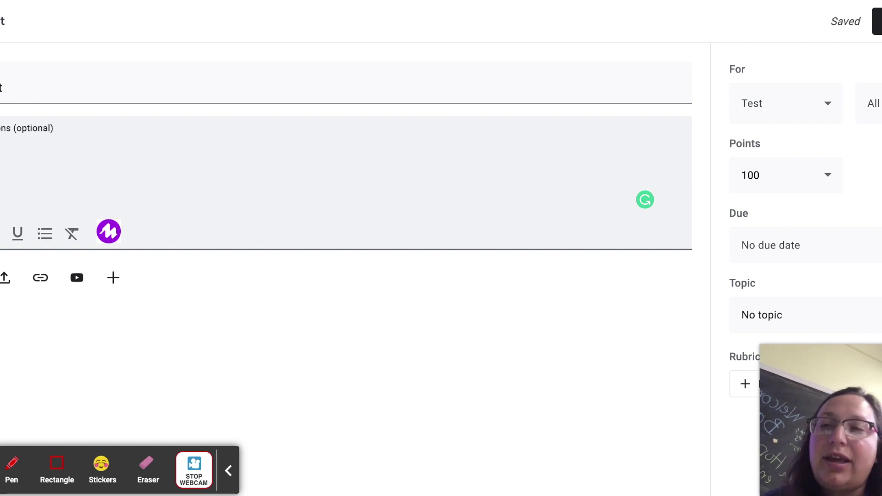
pyautogui.click(7, 152)
pyautogui.write('Colo')
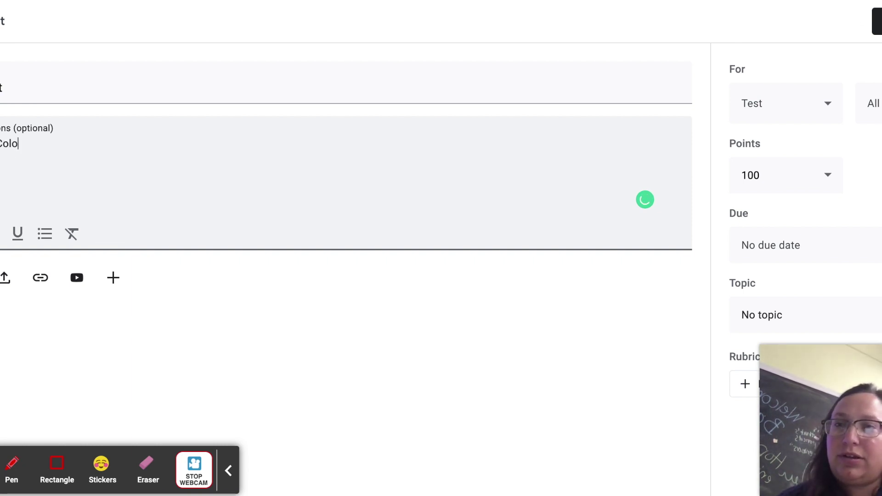
pyautogui.write('r')
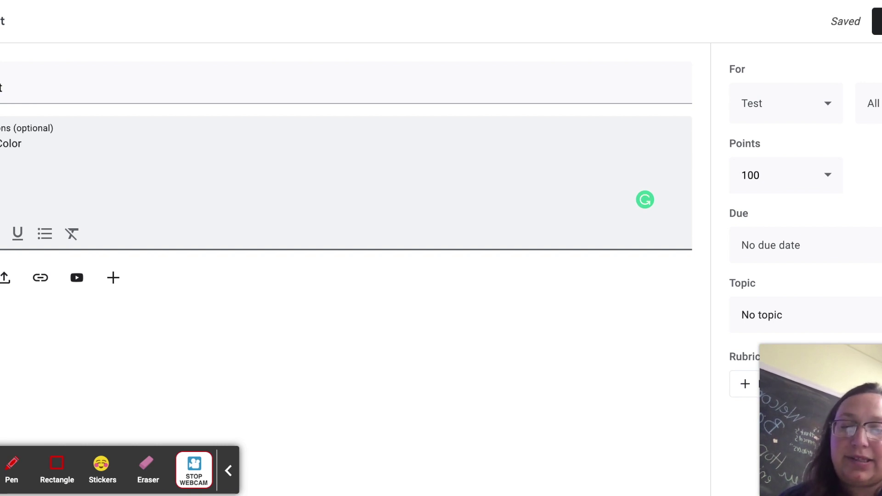
pyautogui.press('Return')
pyautogui.write('a task')
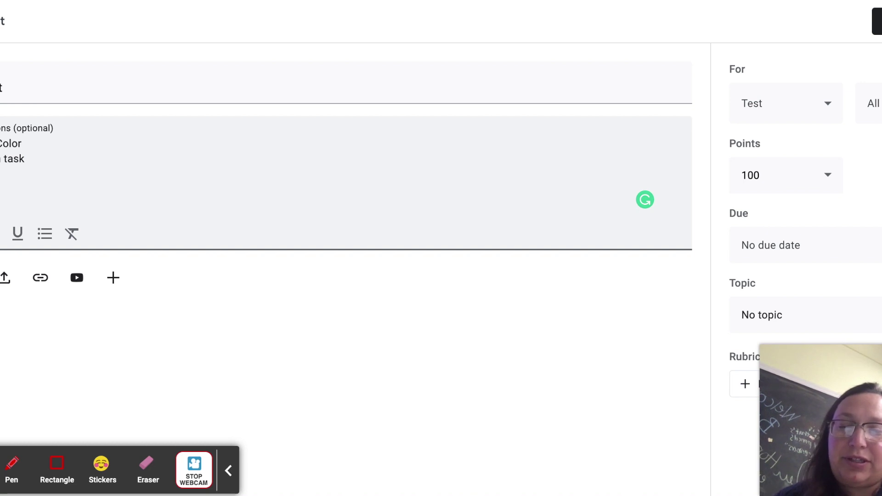
pyautogui.press('Return')
pyautogui.write('tion of Materu')
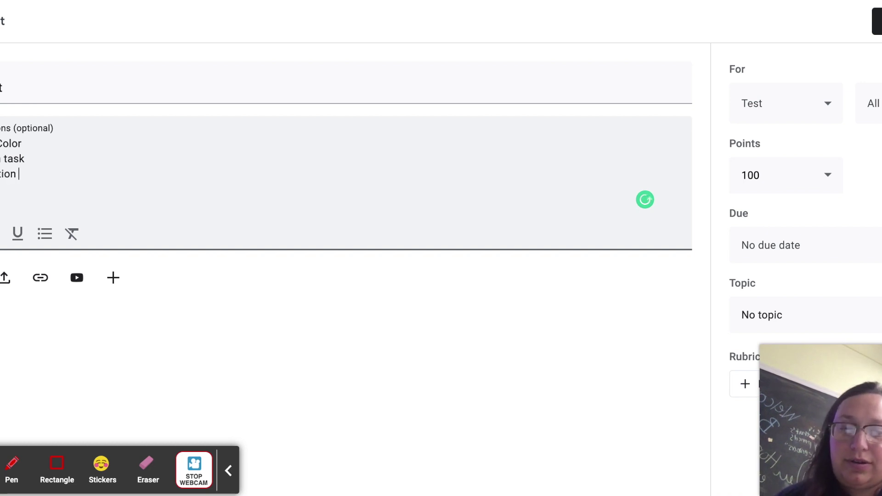
pyautogui.write('a')
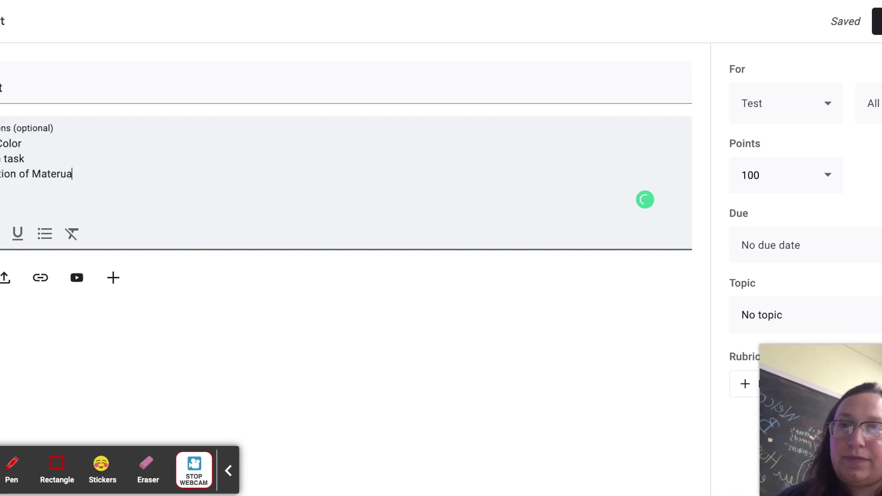
pyautogui.press('BackSpace')
pyautogui.press('BackSpace')
pyautogui.write('ial')
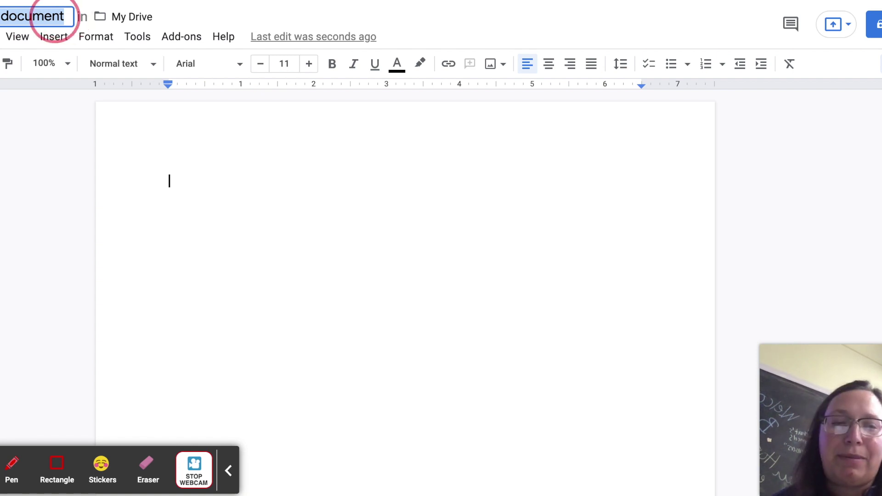
# Step: Retitle the blank document 'Lesson Plan'
pyautogui.press('BackSpace')
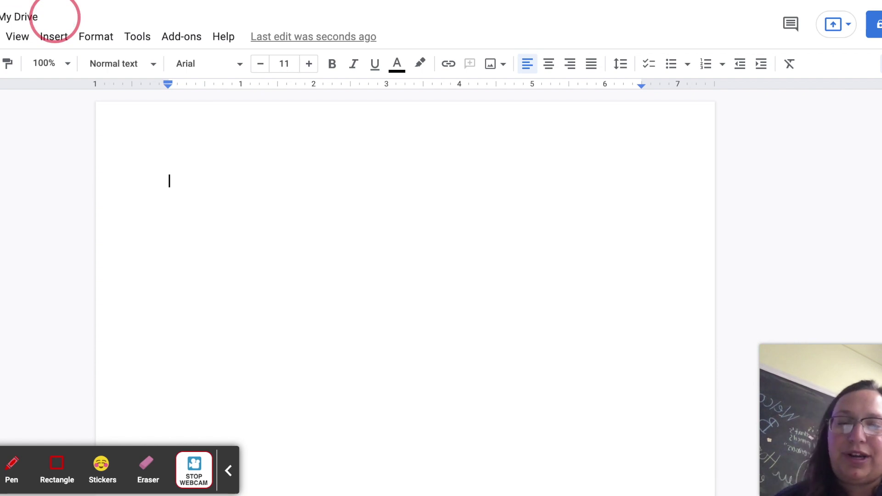
pyautogui.write('Lesson Plan')
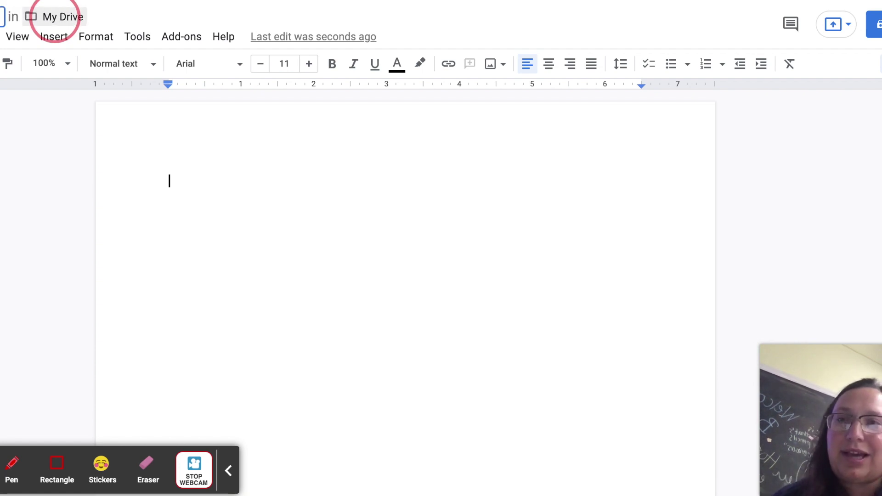
pyautogui.click(54, 264)
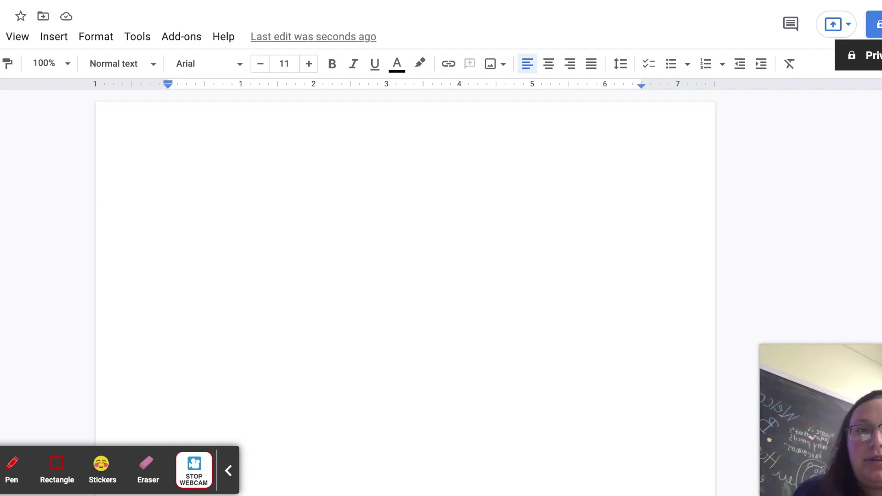
# Step: Copy the document's shareable link from the Share dialog and close it
pyautogui.click(873, 24)
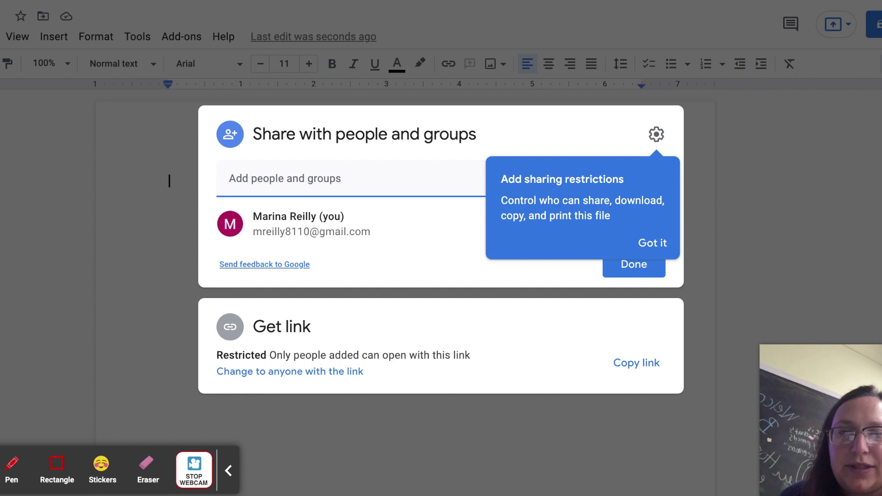
pyautogui.click(638, 366)
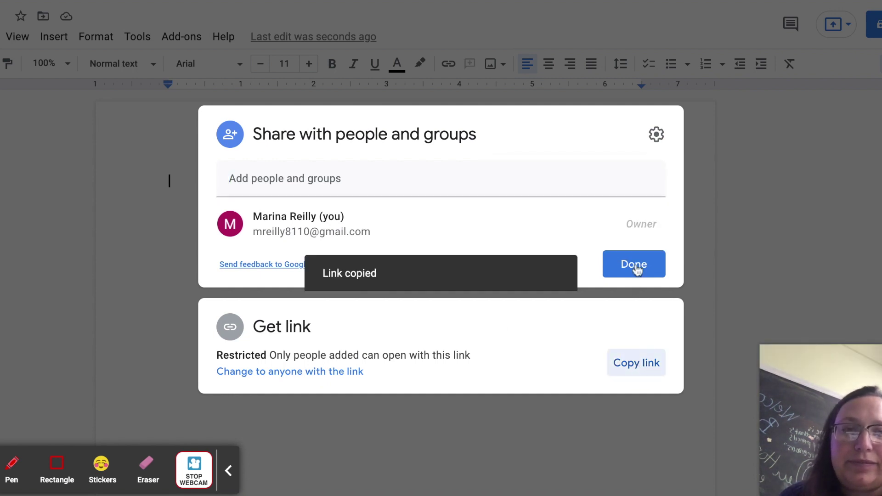
pyautogui.click(637, 270)
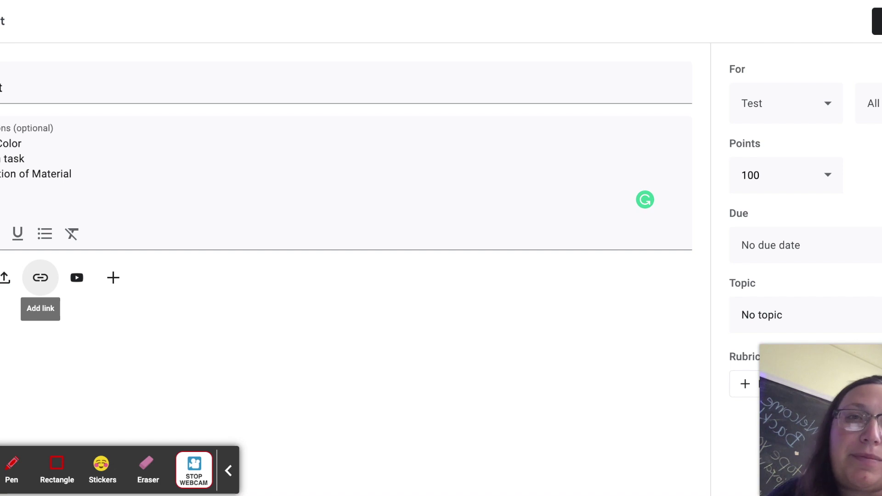
# Step: Attach the pasted Portrait Docs link to the assignment
pyautogui.click(40, 278)
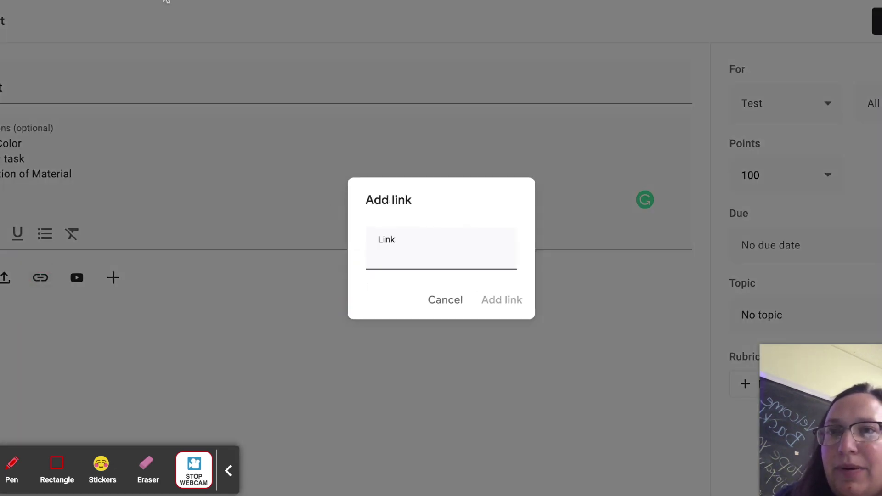
pyautogui.hotkey('ctrl', 'v')
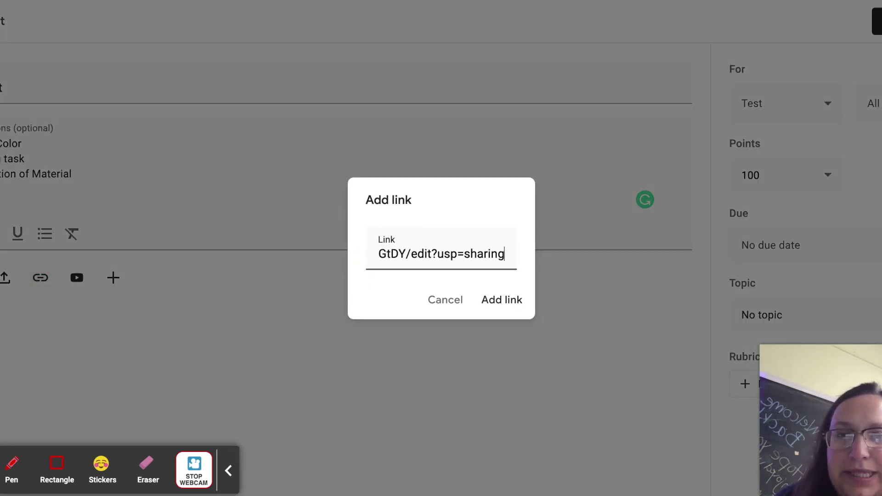
pyautogui.click(510, 306)
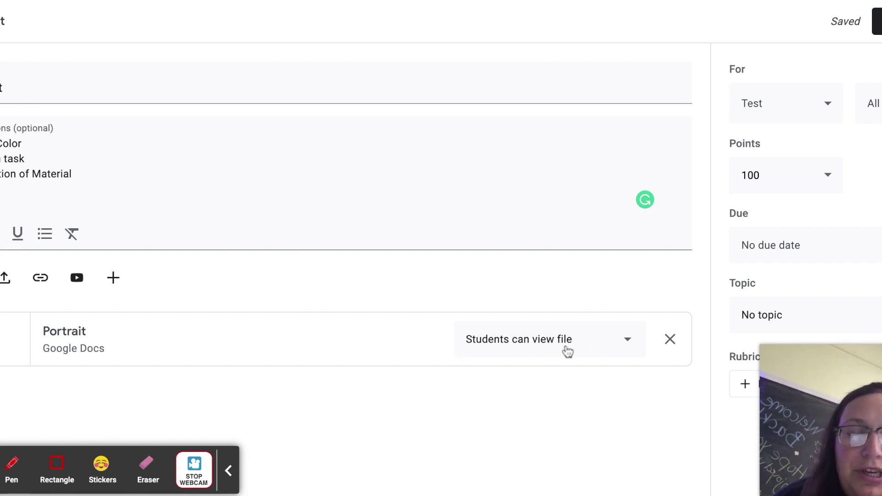
# Step: Change the Portrait attachment's access to 'Make a copy for each student'
pyautogui.click(629, 343)
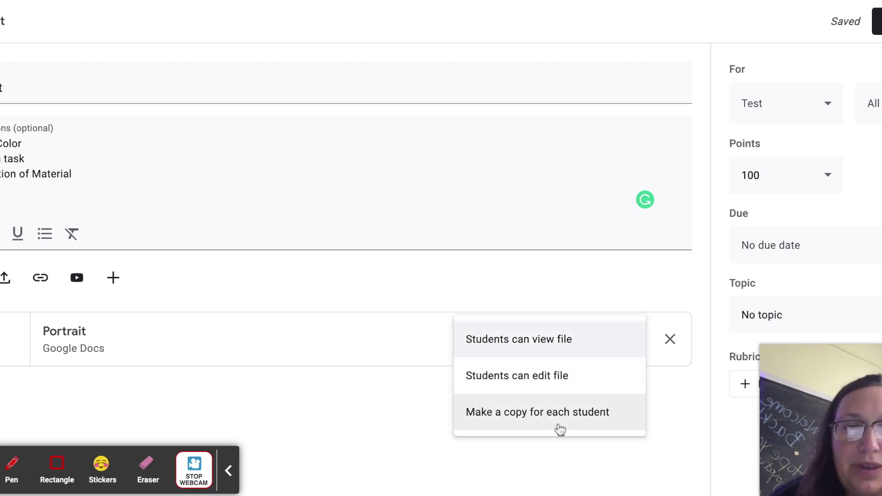
pyautogui.click(540, 425)
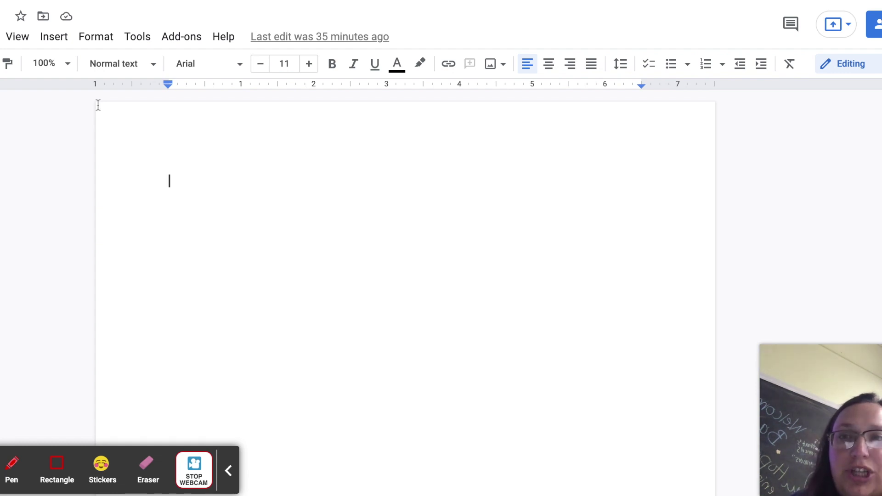
# Step: Browse the Insert menu's Image and Drawing options, then close the document and open the All students list
pyautogui.click(60, 46)
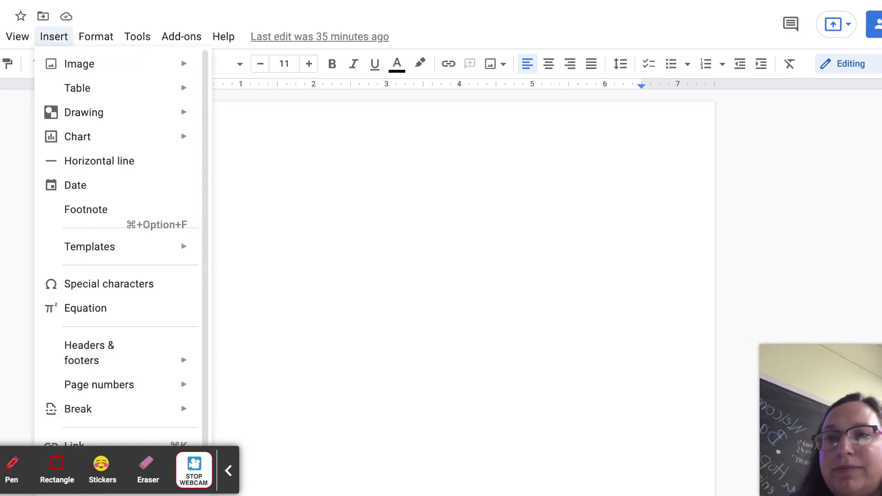
pyautogui.moveTo(78, 69)
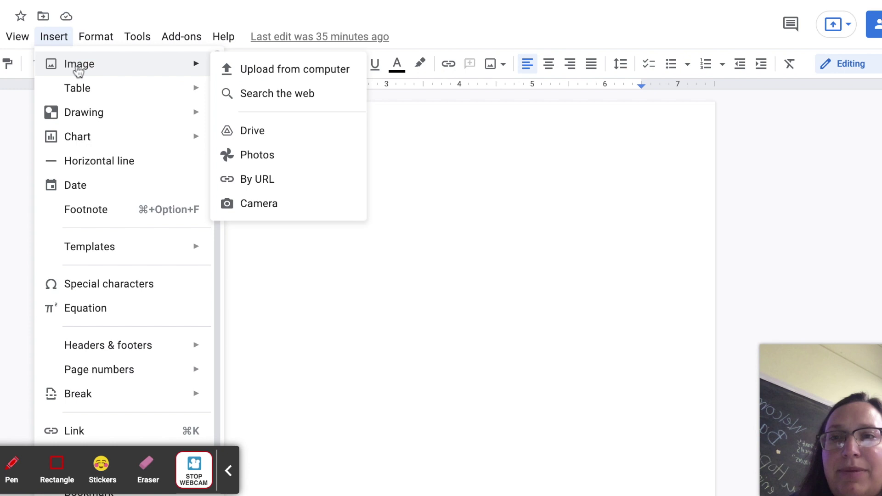
pyautogui.moveTo(71, 120)
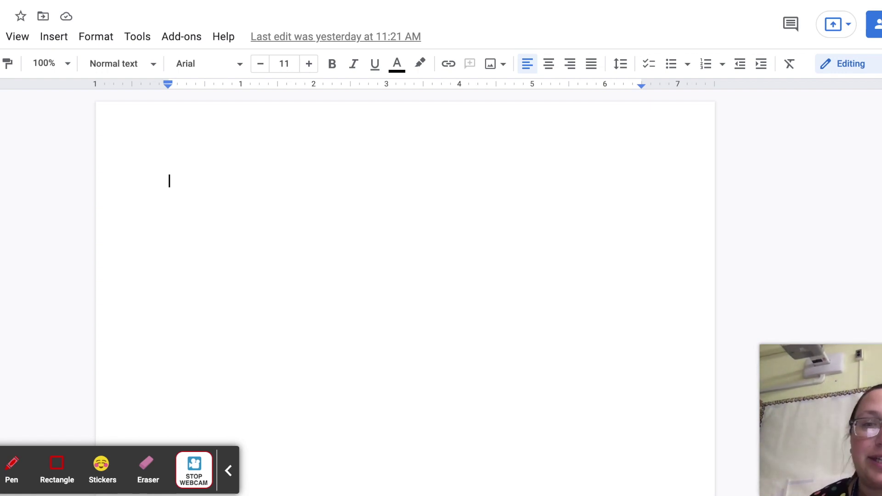
pyautogui.hotkey('ctrl', 'w')
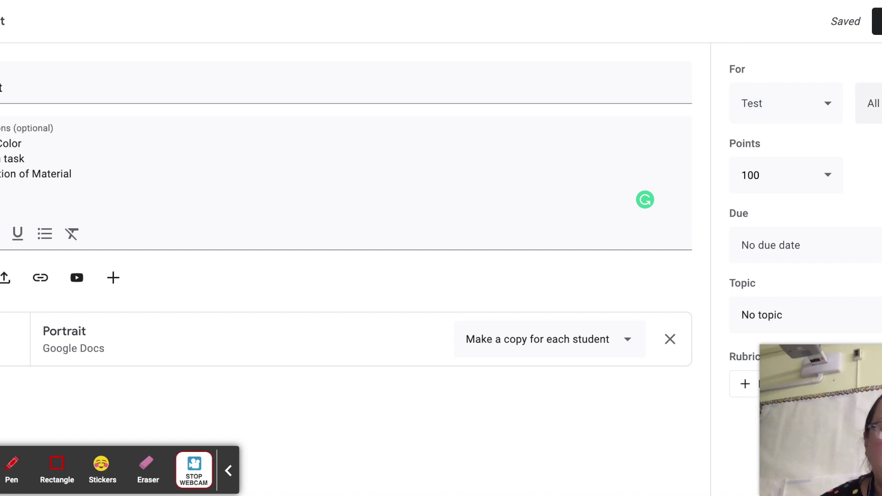
pyautogui.click(872, 103)
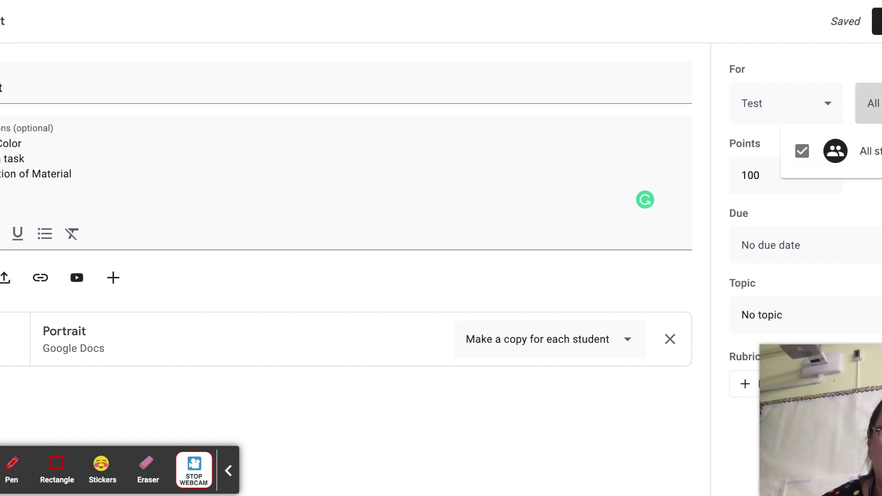
# Step: Change the assignment's points from 100 to 50 and open the due date calendar
pyautogui.press('Escape')
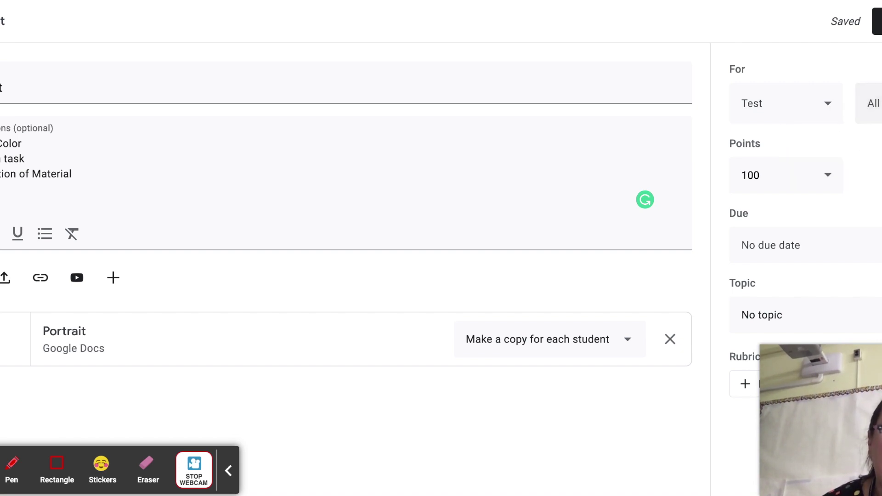
pyautogui.click(826, 177)
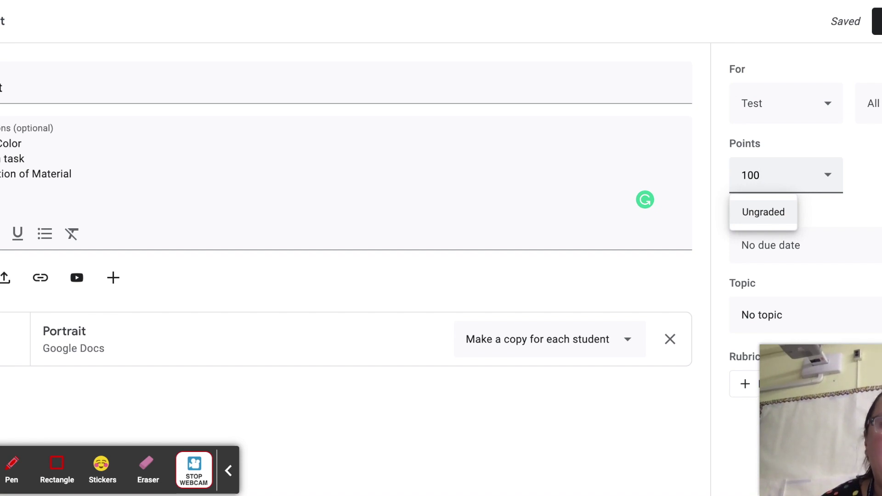
pyautogui.click(763, 180)
pyautogui.doubleClick(764, 180)
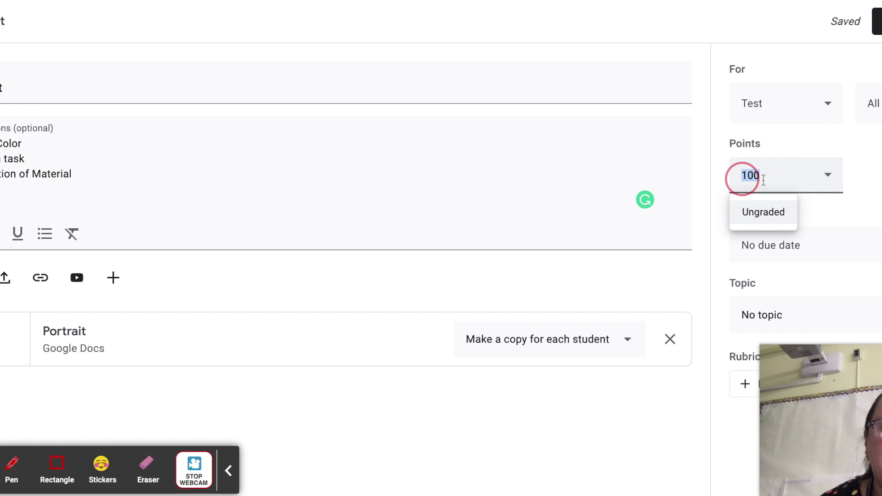
pyautogui.write('50')
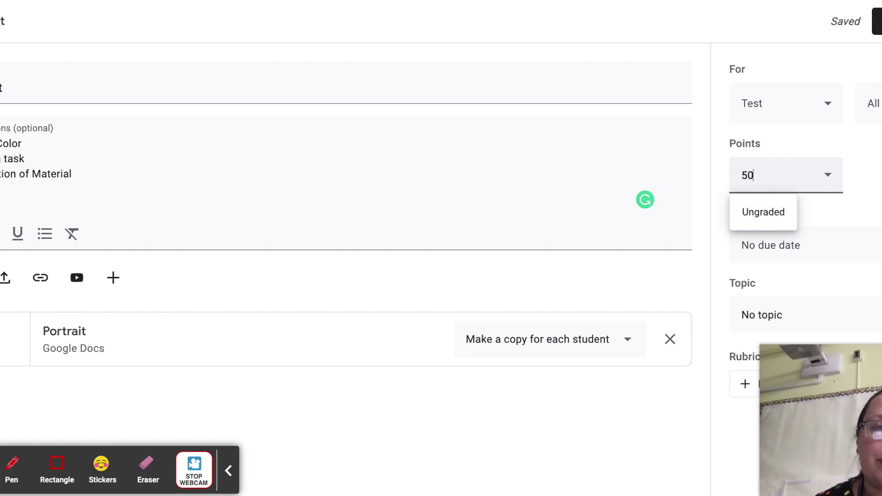
pyautogui.click(871, 187)
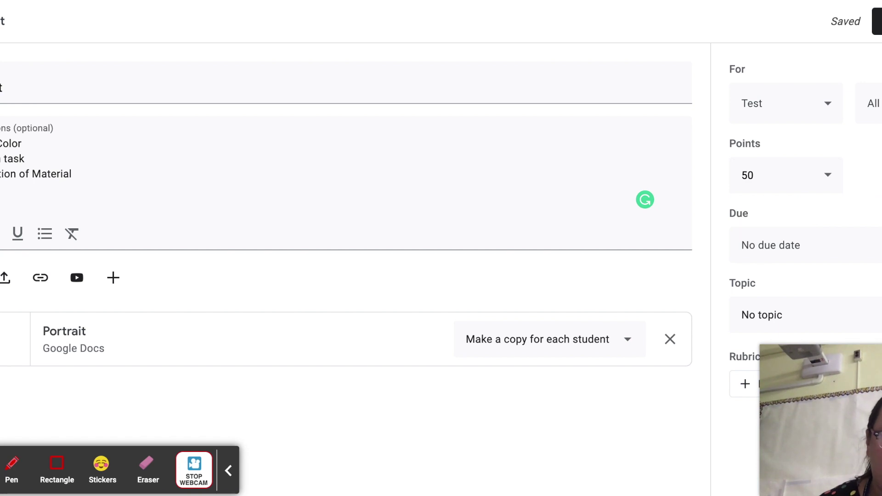
pyautogui.click(859, 244)
pyautogui.click(846, 305)
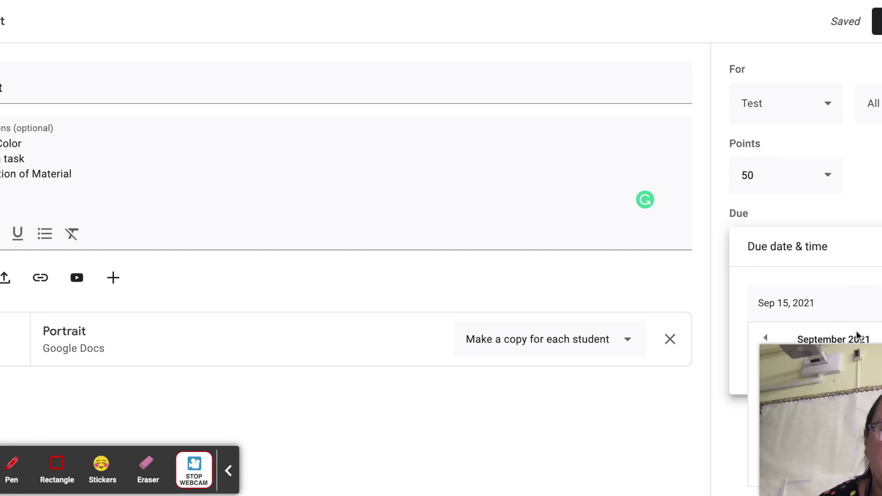
# Step: Set the Portrait assignment due tomorrow and post it with Assign
pyautogui.click(877, 319)
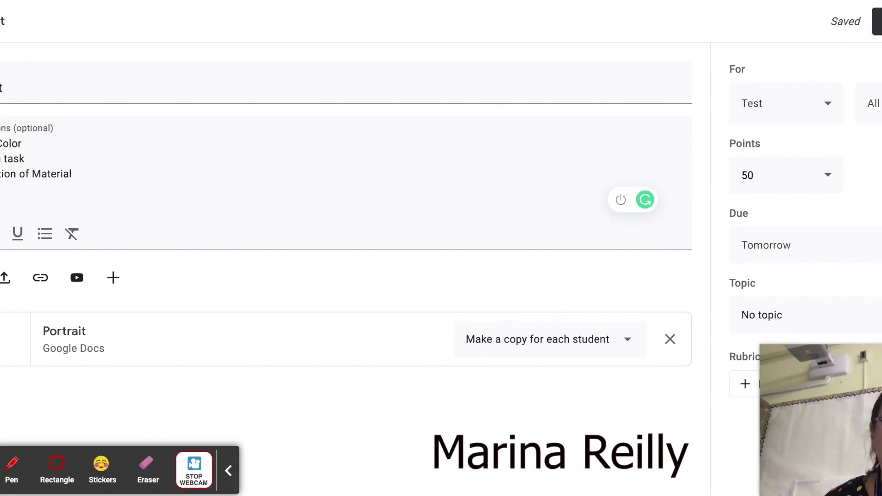
pyautogui.click(876, 21)
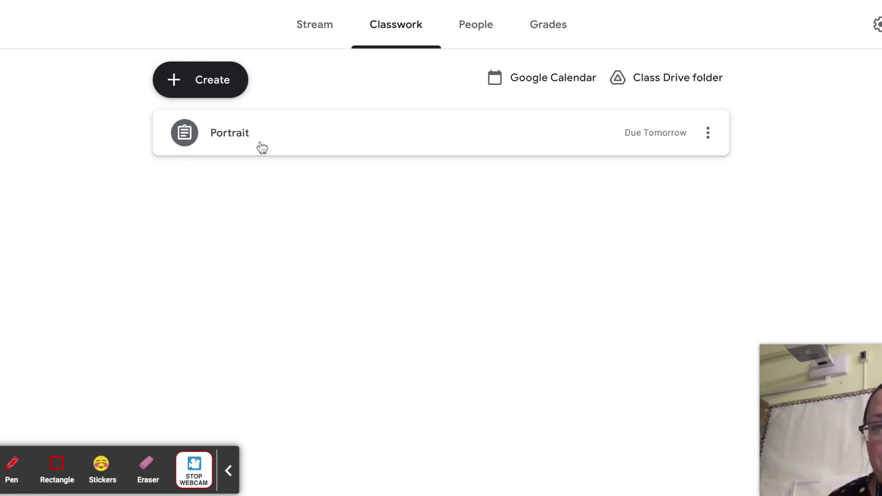
# Step: Check the class Stream, then bring up the Create options on the Classwork page
pyautogui.click(310, 29)
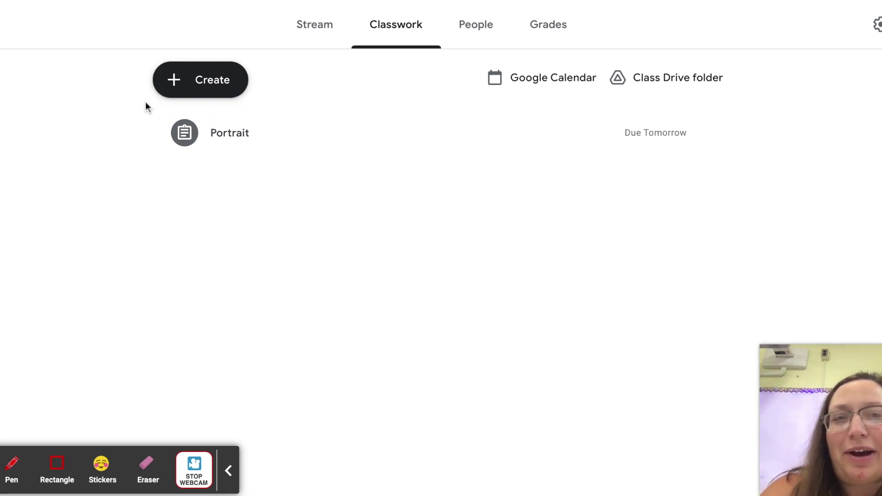
pyautogui.click(217, 87)
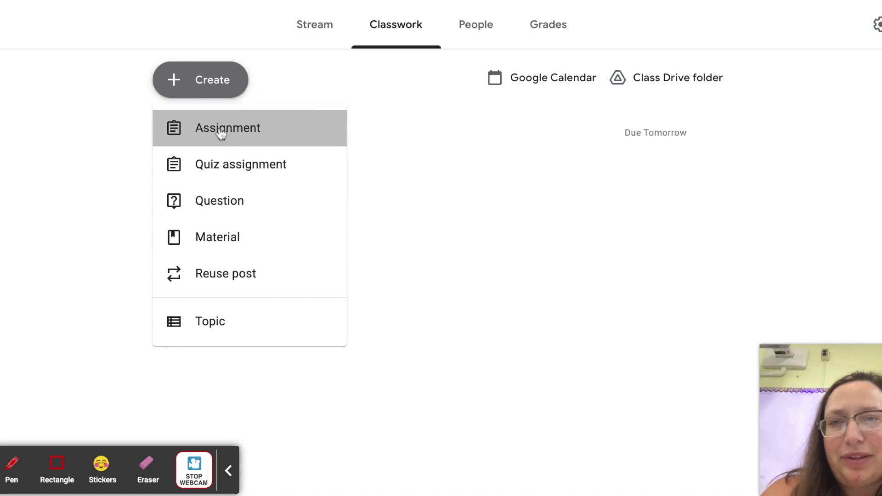
# Step: Create a second Portrait assignment and expand its draft row on Classwork
pyautogui.click(221, 133)
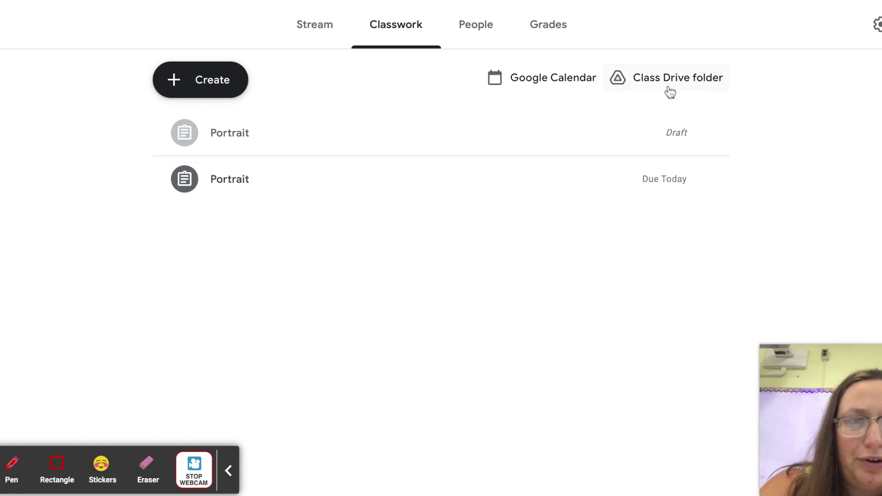
pyautogui.click(266, 146)
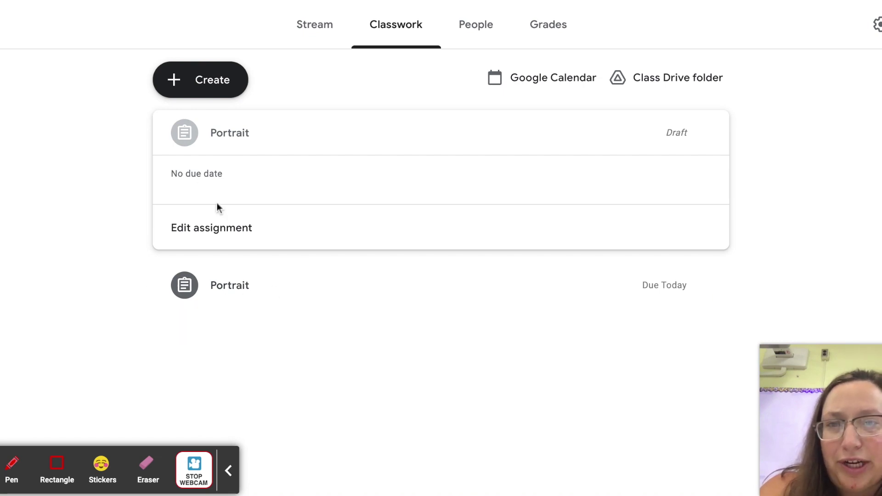
# Step: Reopen the draft Portrait, try Schedule for Sep 16, 2021 and cancel, then save it as a draft
pyautogui.click(220, 227)
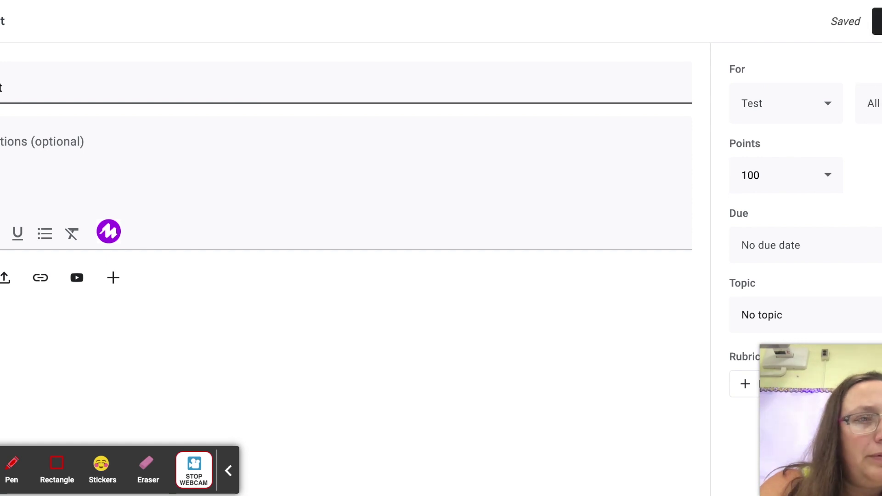
pyautogui.click(877, 21)
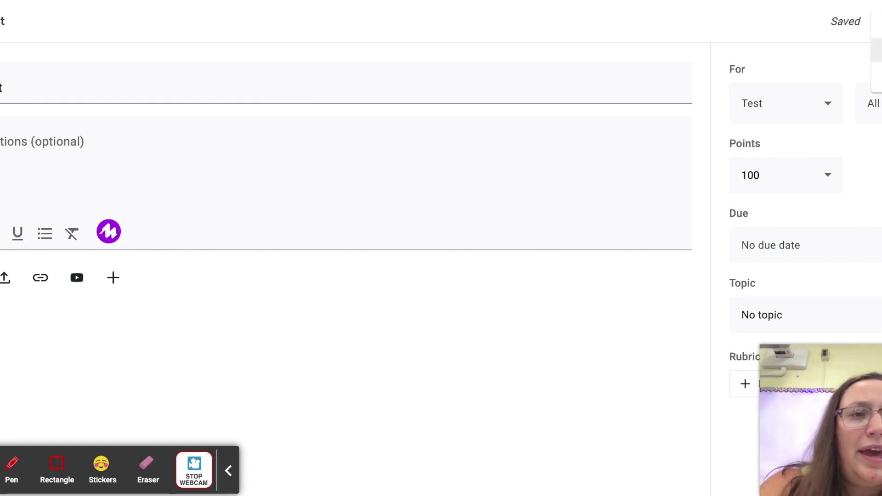
pyautogui.click(876, 49)
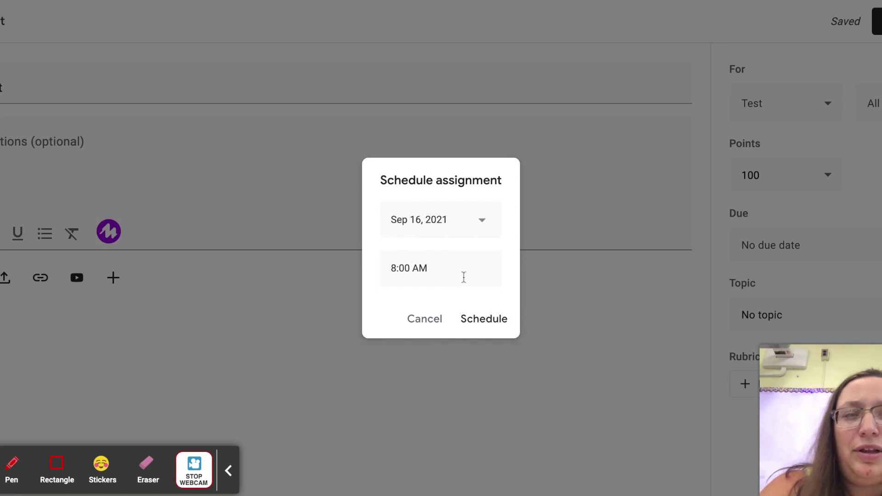
pyautogui.click(426, 318)
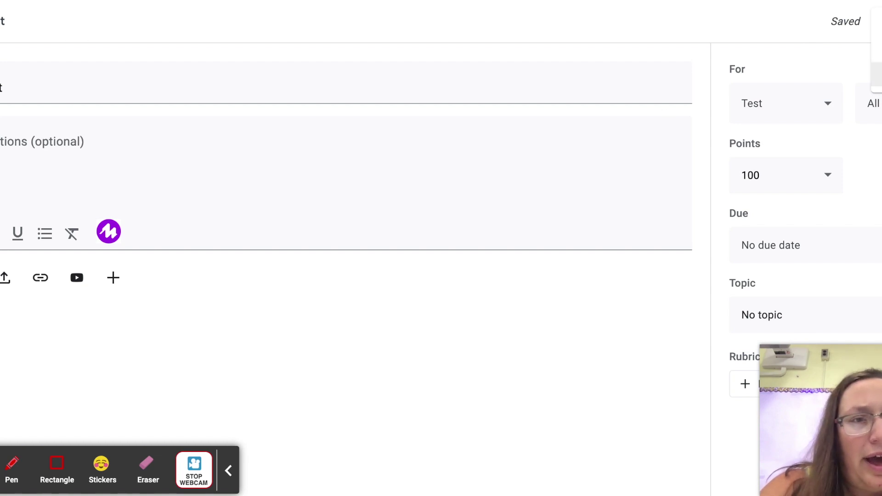
pyautogui.click(876, 75)
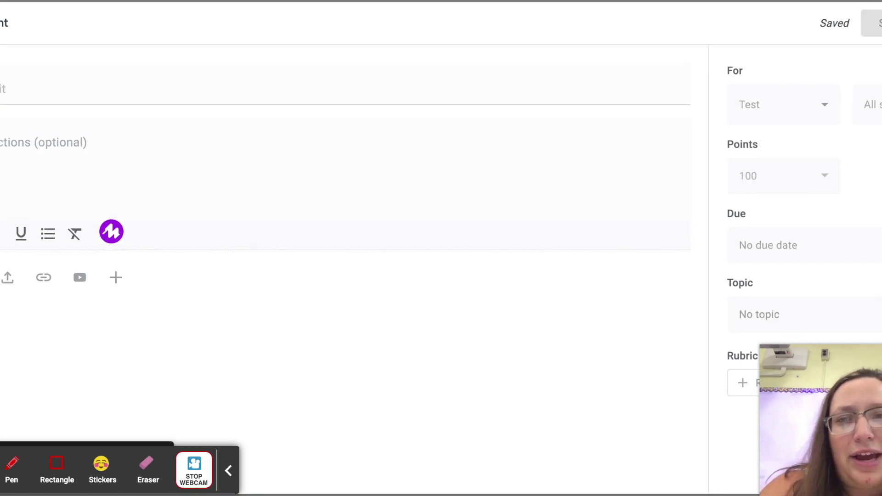
# Step: Collapse the draft, review the People roster, then open the posted Portrait's student work
pyautogui.click(183, 145)
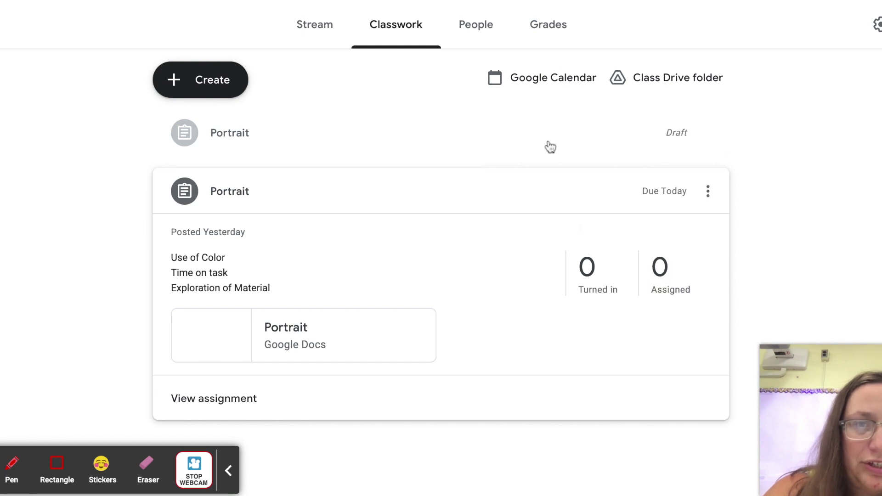
pyautogui.click(488, 21)
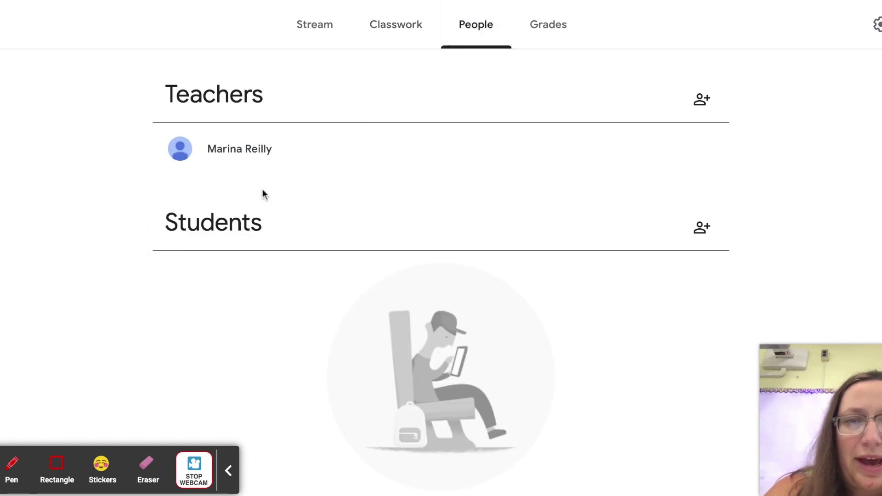
pyautogui.click(423, 34)
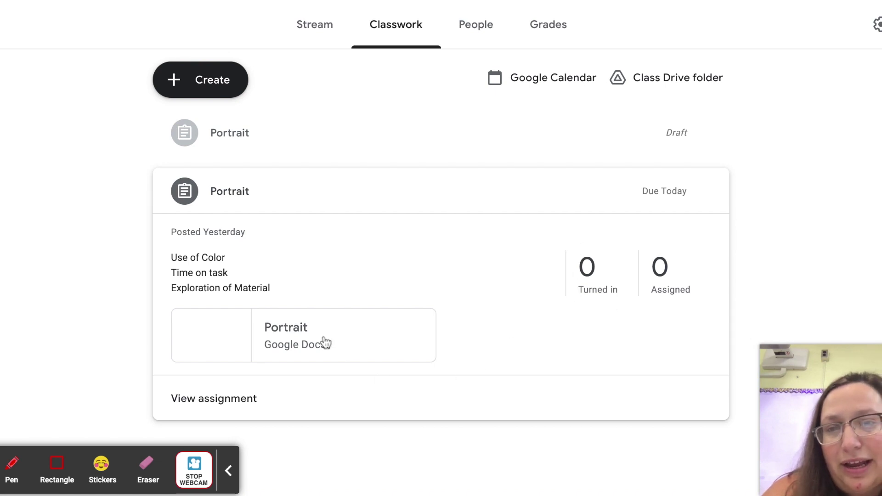
pyautogui.click(244, 400)
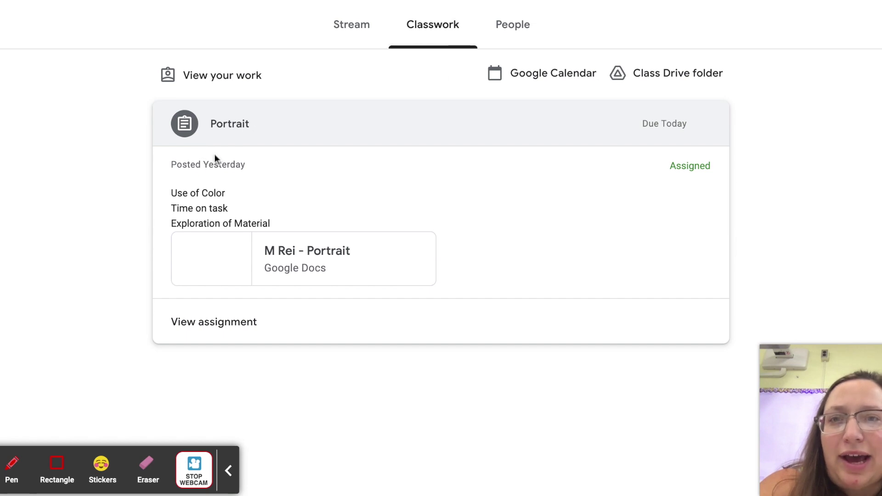
pyautogui.click(351, 27)
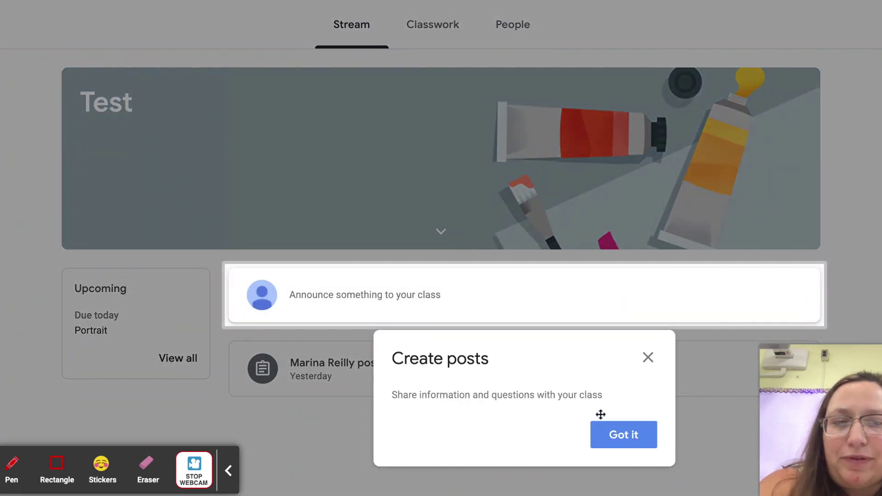
pyautogui.click(614, 436)
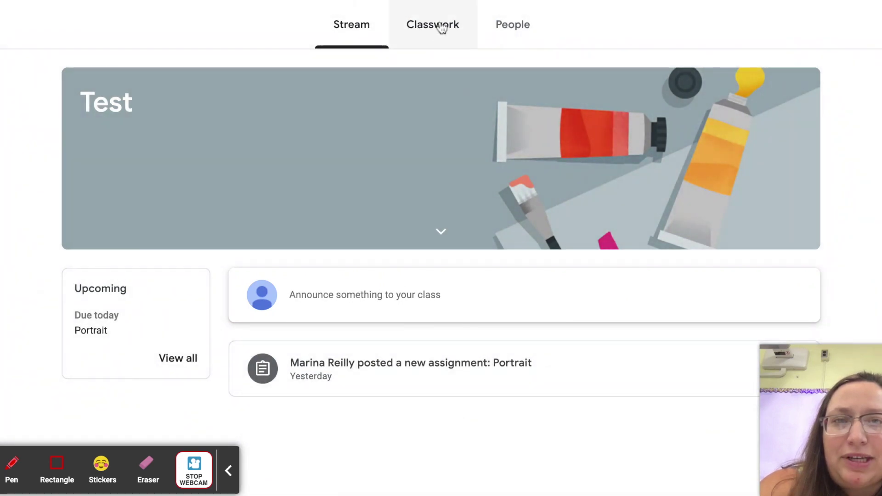
pyautogui.click(439, 26)
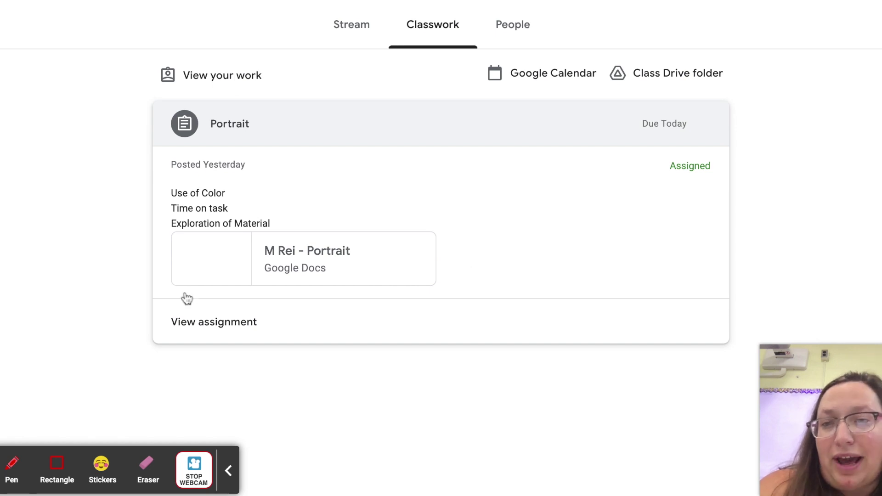
pyautogui.click(188, 331)
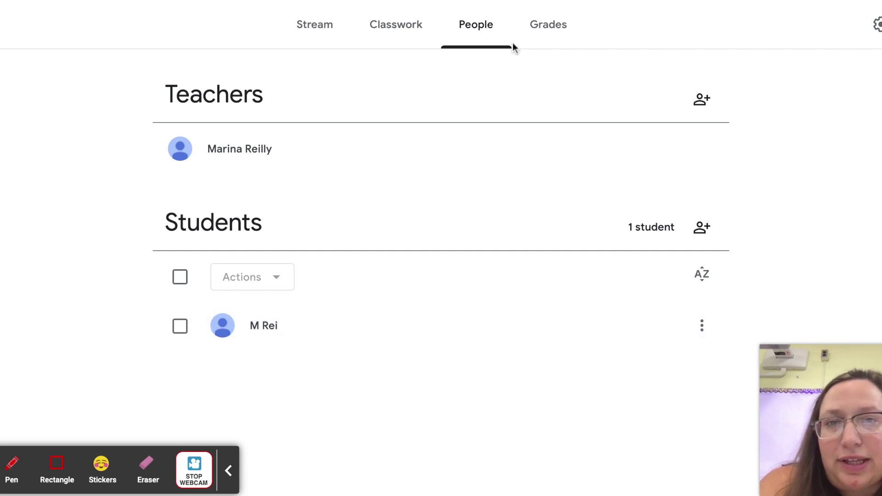
# Step: Go to Classwork and expand the posted Portrait, showing 0 turned in and 1 assigned
pyautogui.click(402, 26)
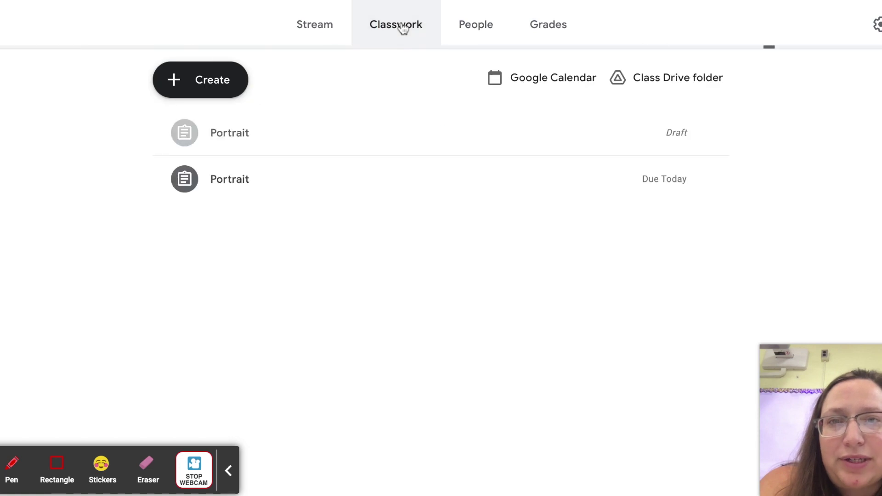
pyautogui.click(202, 185)
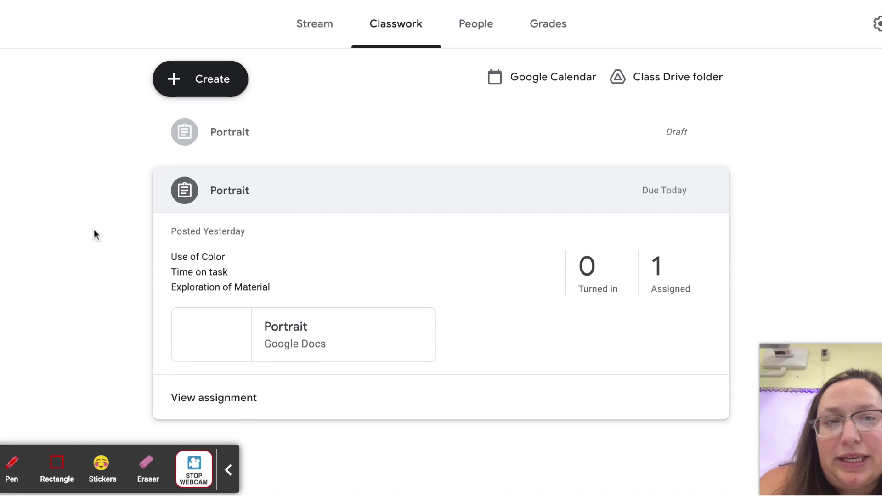
pyautogui.click(481, 6)
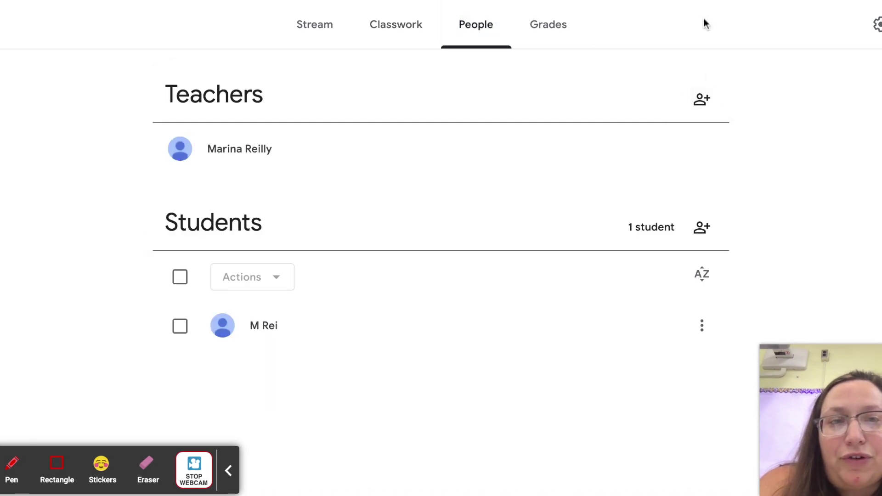
pyautogui.click(392, 31)
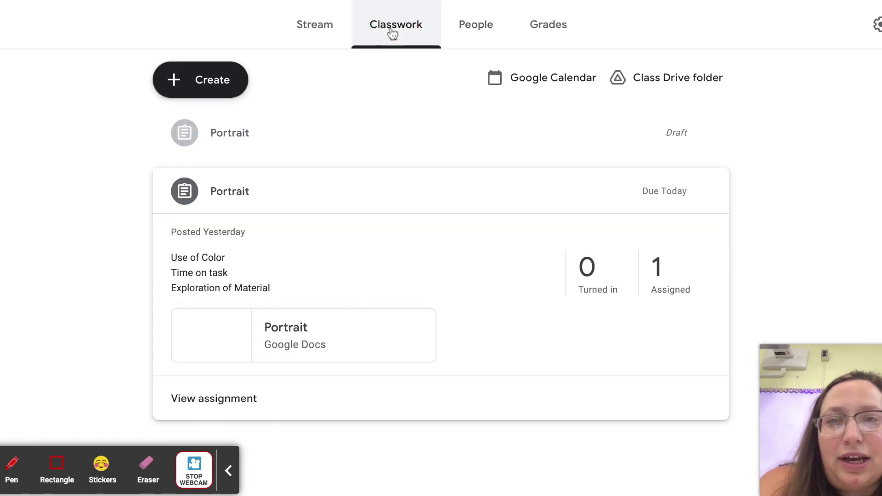
pyautogui.click(241, 403)
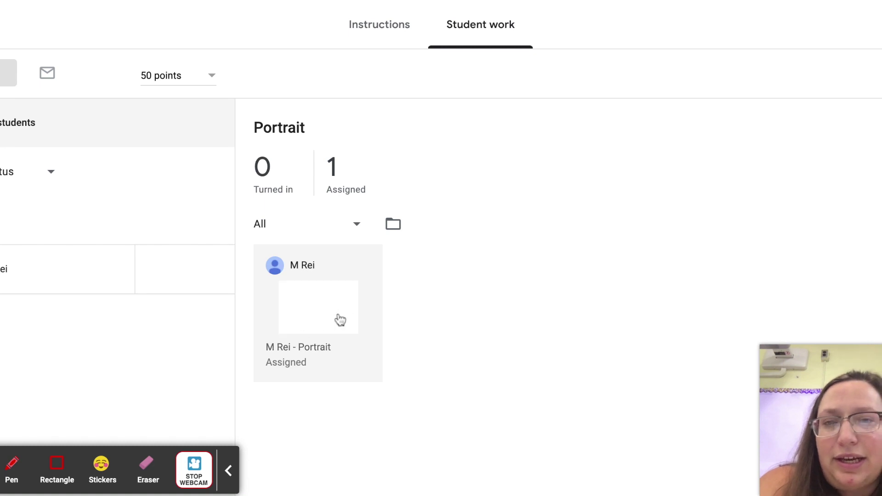
# Step: Open the student's Portrait copy in the grading view, with a draft grade out of 50
pyautogui.click(339, 320)
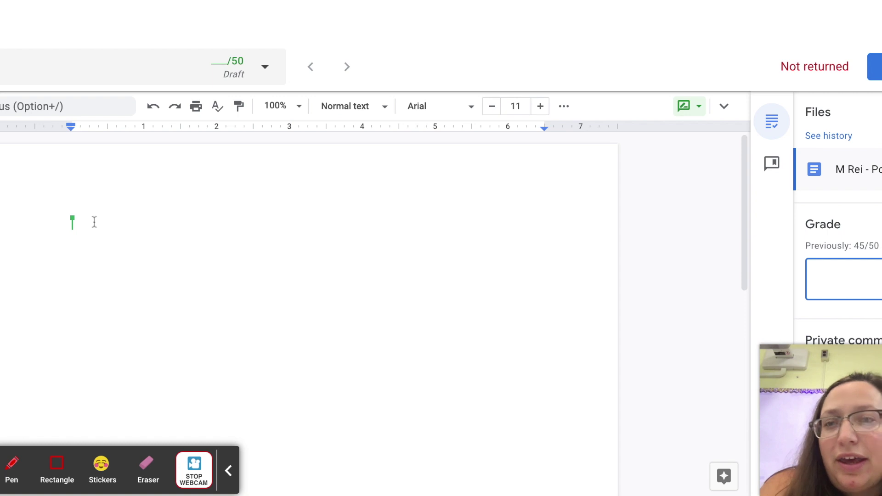
pyautogui.moveTo(72, 221)
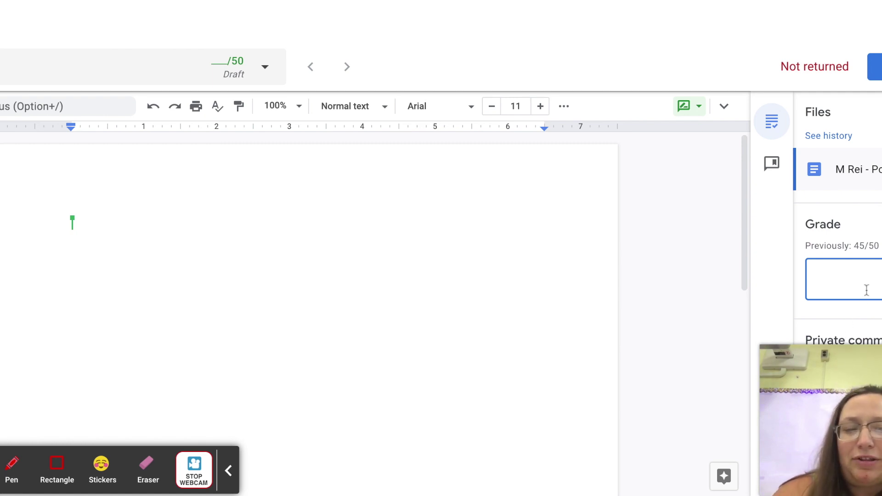
# Step: Enter a grade of 50 and return the Portrait work to the student
pyautogui.write('50/50')
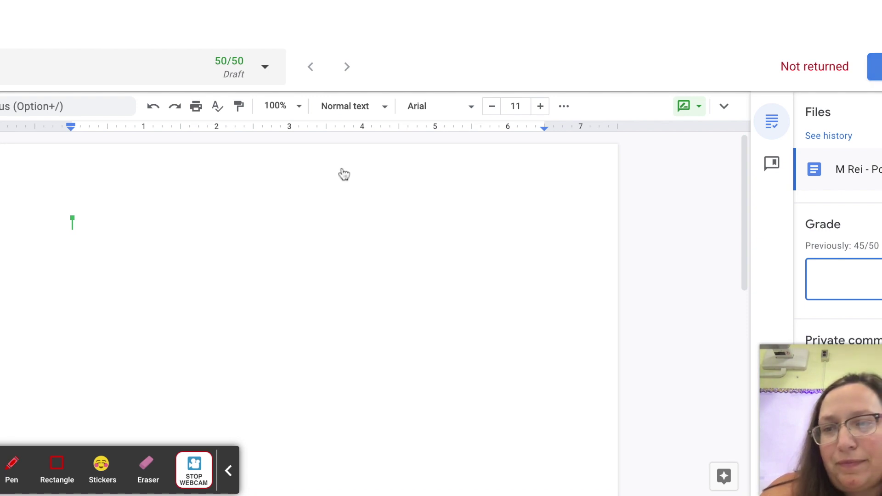
pyautogui.click(874, 66)
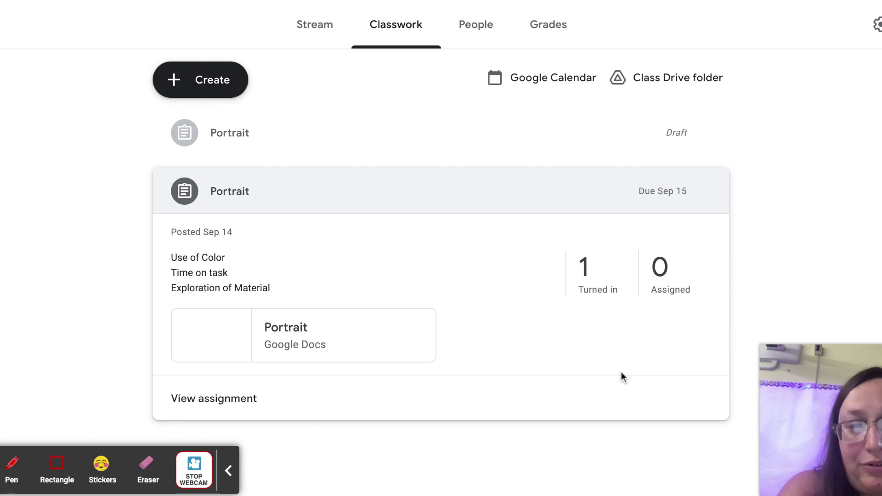
pyautogui.click(476, 25)
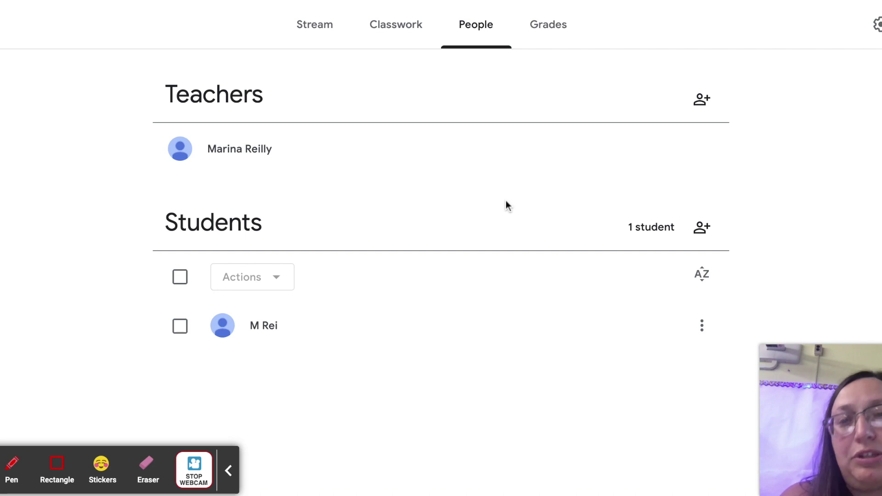
pyautogui.click(260, 338)
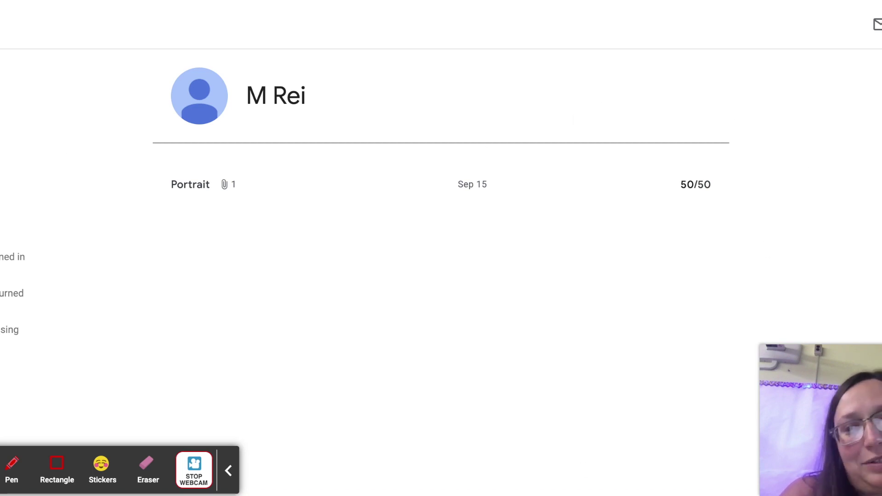
pyautogui.hotkey('alt', 'Left')
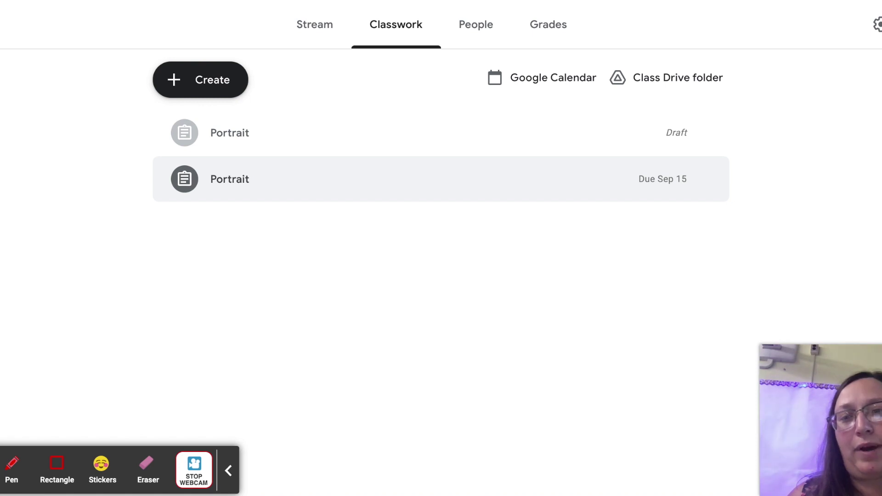
# Step: Expand the Portrait assignment due Sep 15 and highlight its grading criteria lines
pyautogui.click(250, 190)
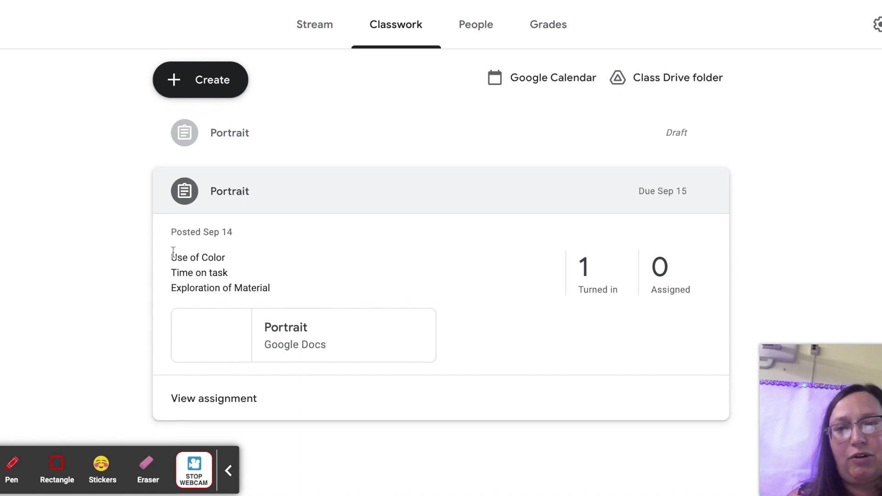
pyautogui.moveTo(173, 252); pyautogui.dragTo(299, 287)
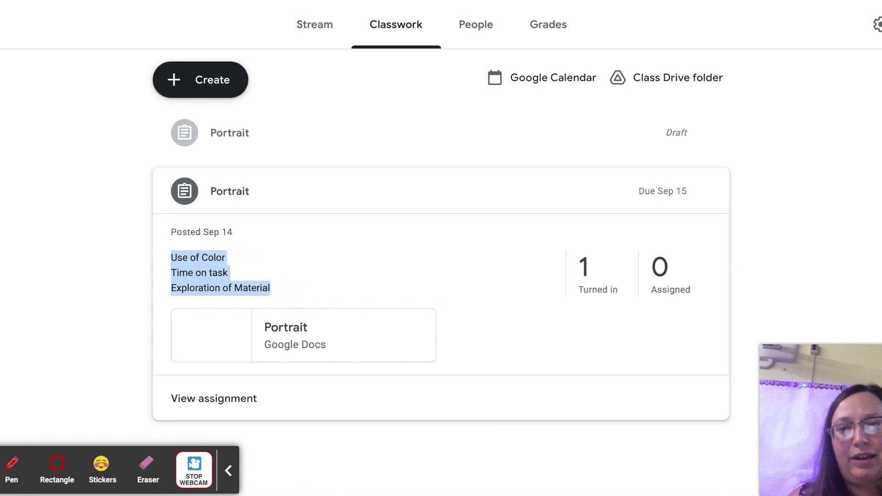
pyautogui.click(783, 165)
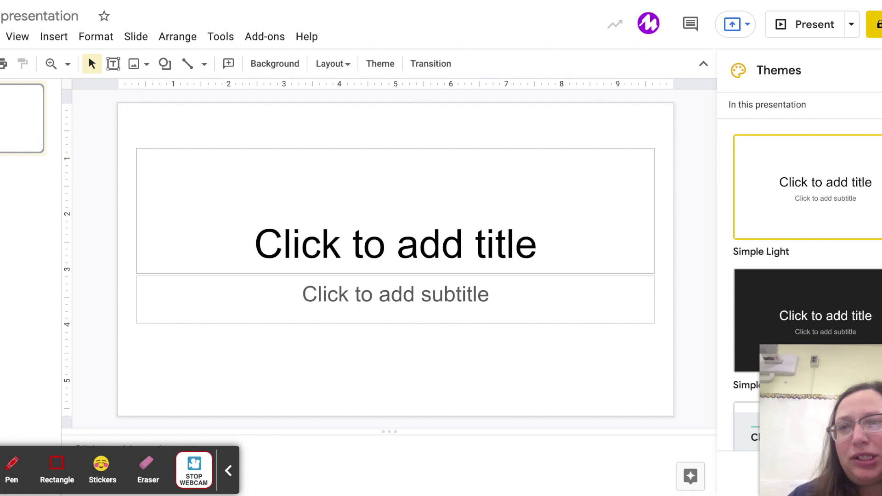
# Step: Add new title-and-body slides with Ctrl+M so the presentation holds four slides
pyautogui.hotkey('ctrl', 'm')
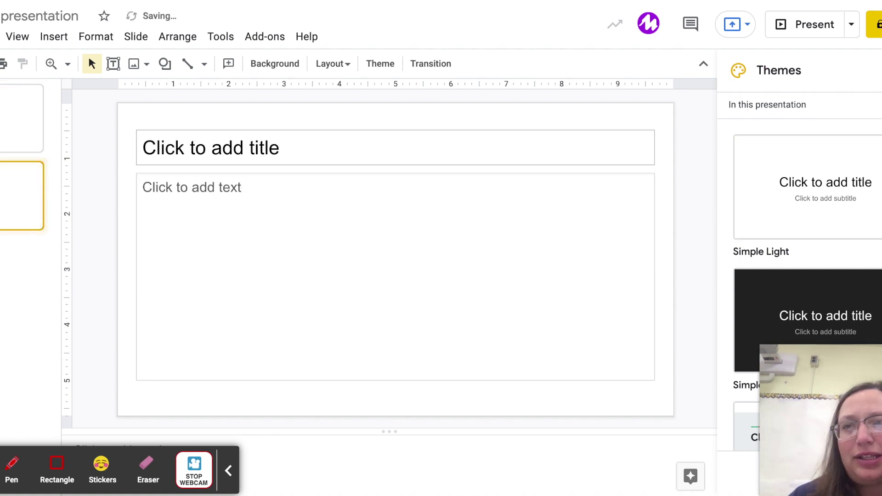
pyautogui.hotkey('ctrl', 'm')
pyautogui.hotkey('ctrl', 'm')
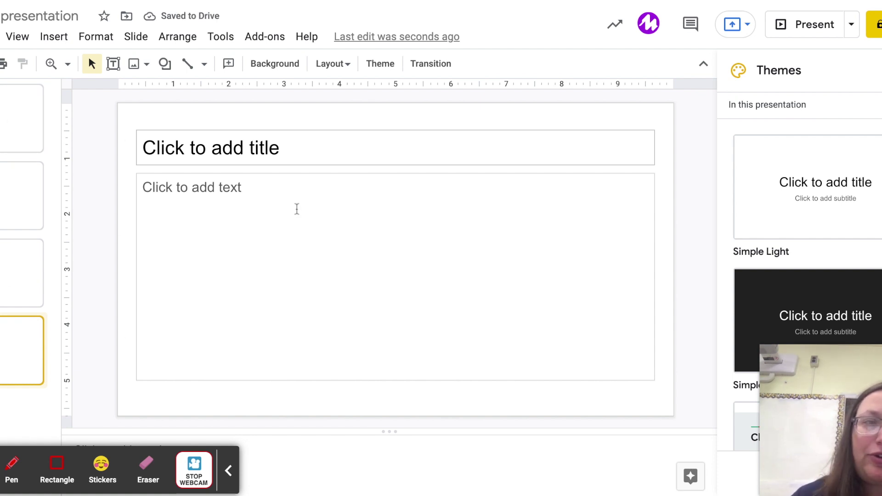
pyautogui.scroll(-15, 799, 257)
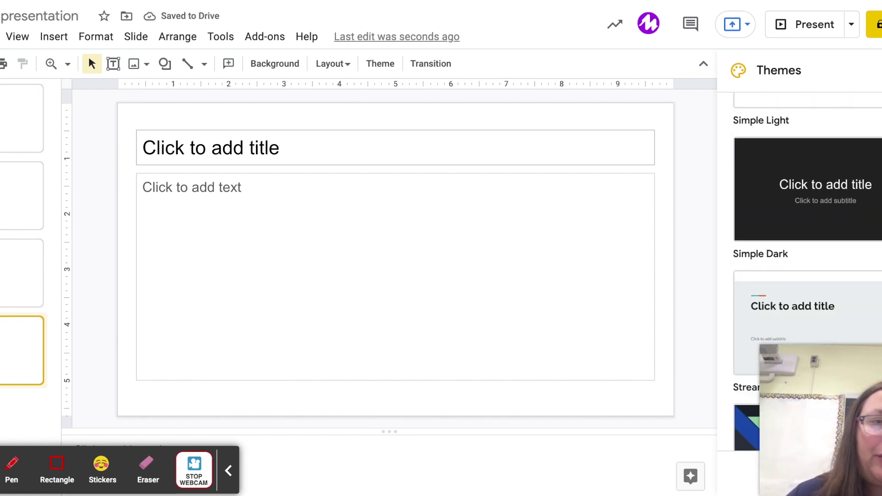
pyautogui.scroll(5, 799, 257)
pyautogui.scroll(1, 799, 257)
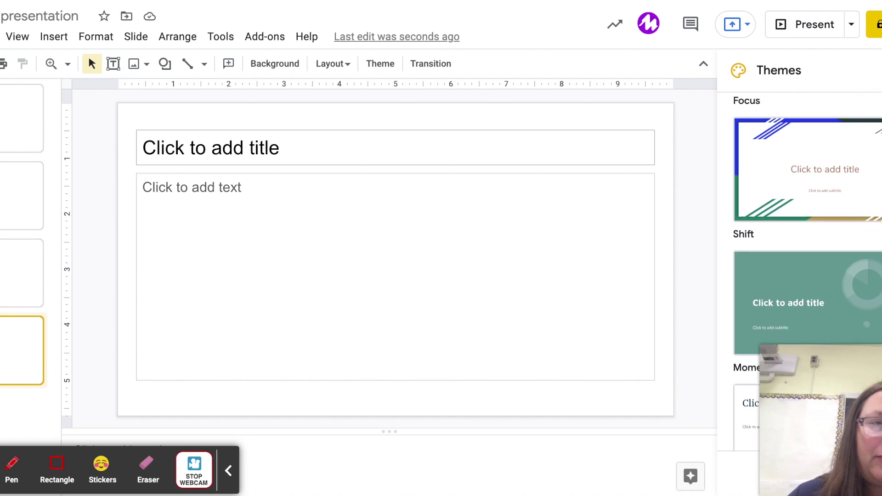
pyautogui.scroll(-1, 799, 257)
# Step: Apply the Momentum theme and review slides 1 through 4 in the filmstrip
pyautogui.click(852, 263)
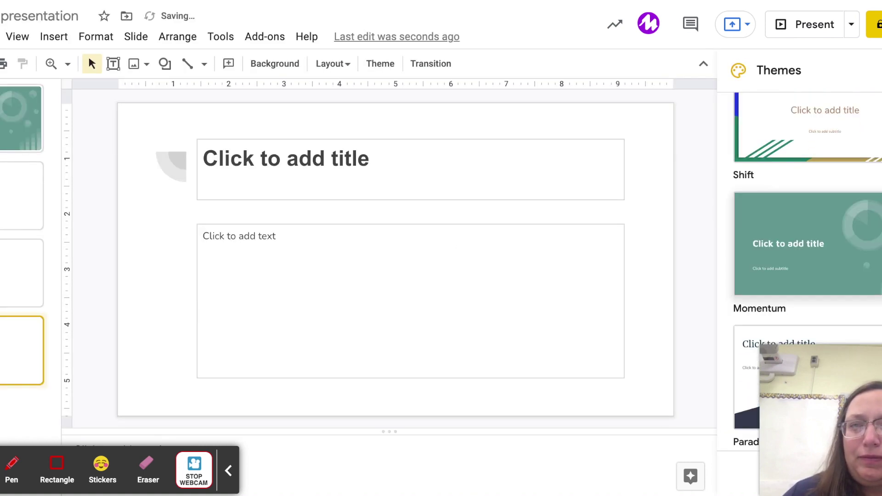
pyautogui.click(26, 209)
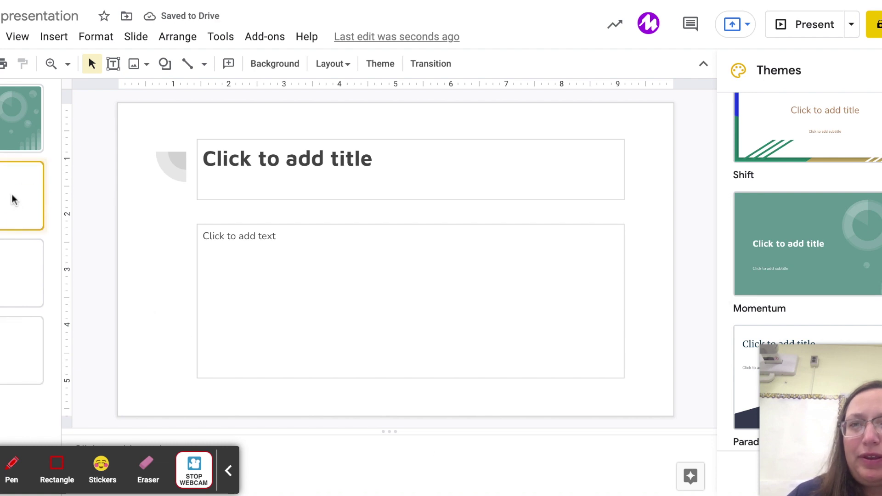
pyautogui.click(8, 138)
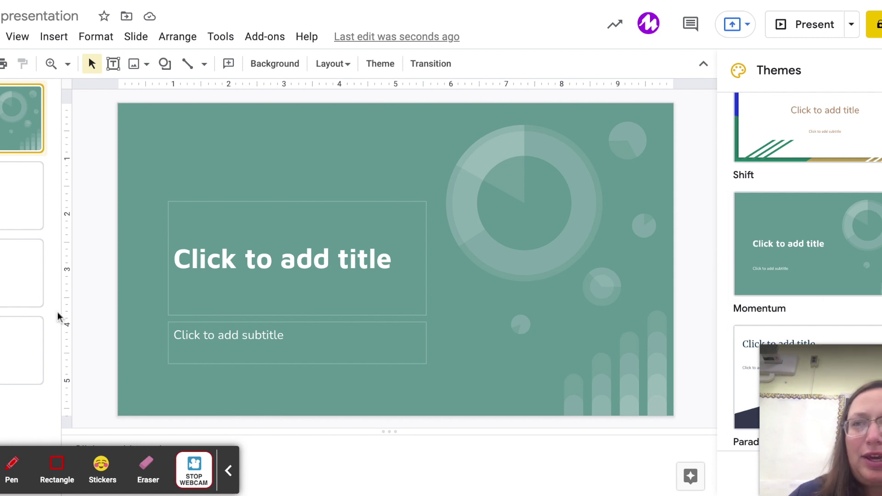
pyautogui.click(22, 195)
pyautogui.click(3, 273)
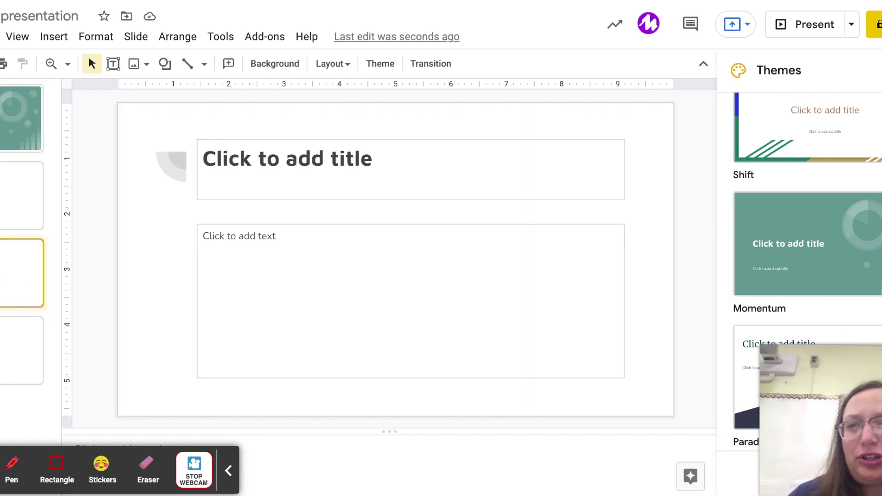
pyautogui.click(2, 353)
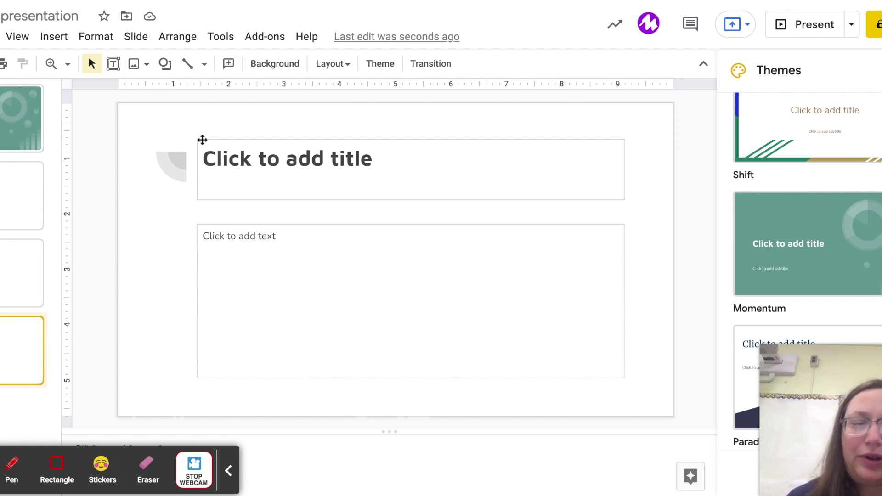
# Step: Delete the title and body placeholders from slide 4
pyautogui.click(202, 139)
pyautogui.press('Delete')
pyautogui.click(211, 177)
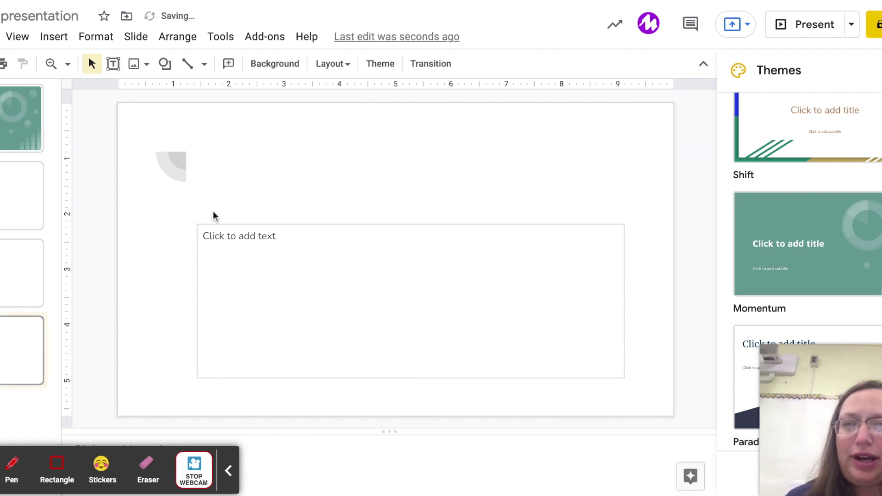
pyautogui.click(200, 229)
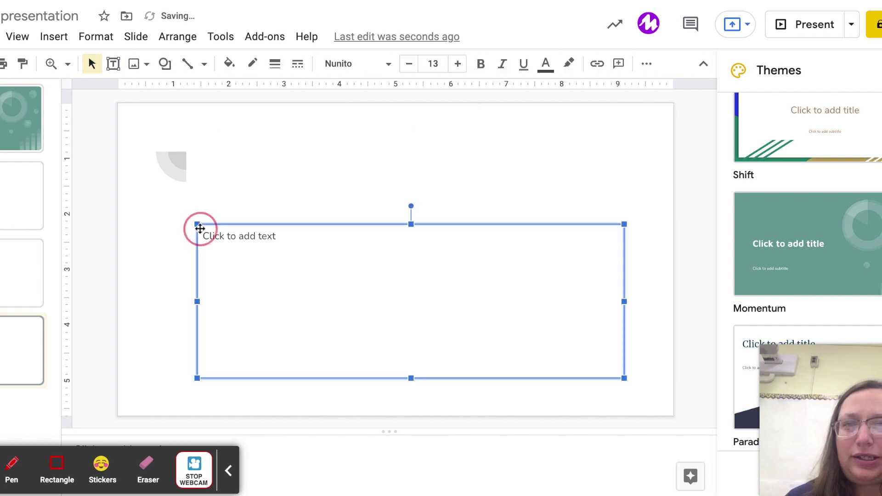
pyautogui.press('Delete')
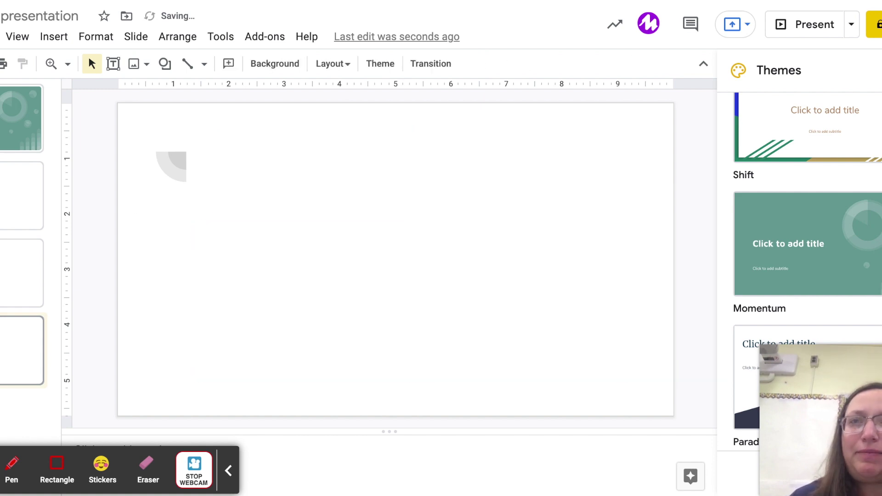
pyautogui.click(53, 38)
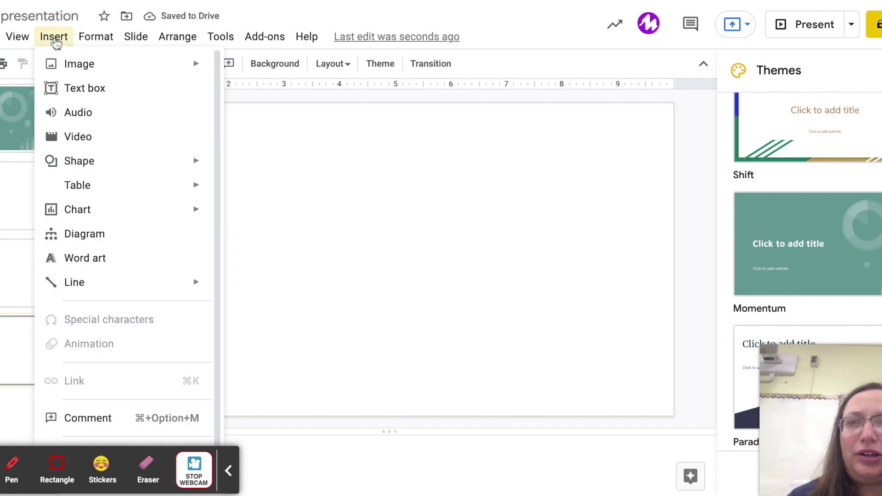
pyautogui.moveTo(60, 78)
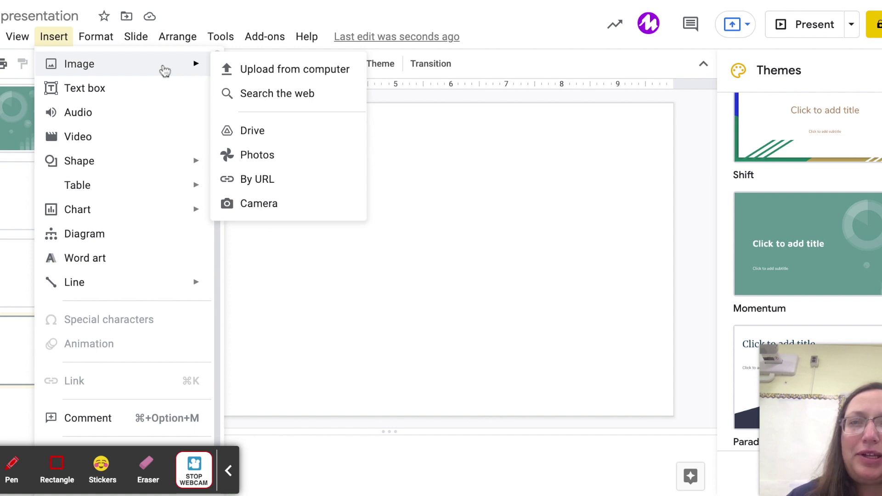
pyautogui.click(579, 169)
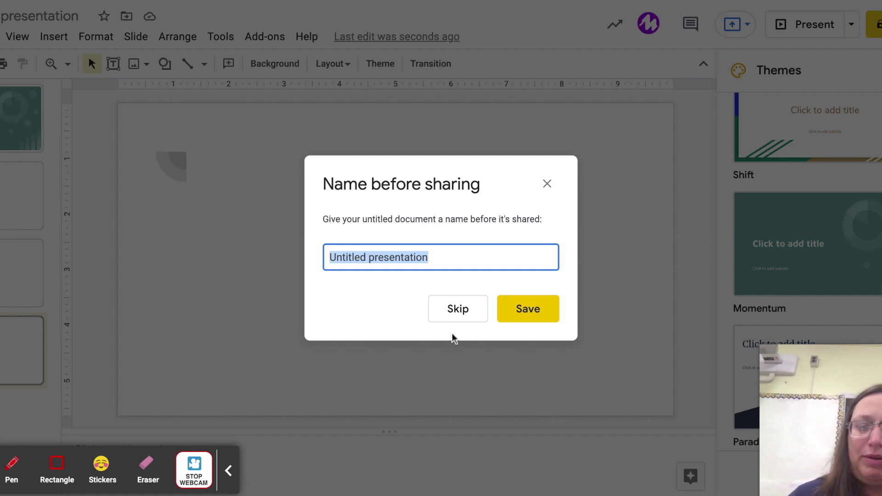
# Step: Replace 'Untitled presentation' with 'Art Show' and confirm the name
pyautogui.write('Art ')
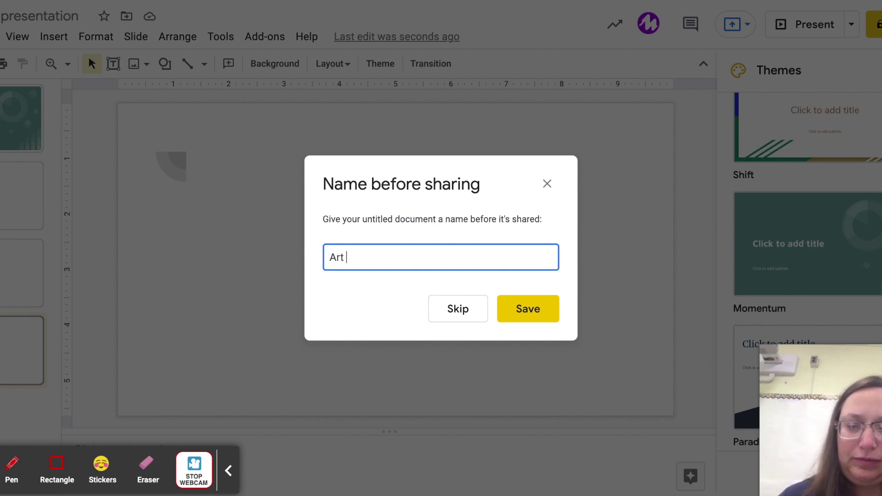
pyautogui.write('SHow')
pyautogui.press('BackSpace')
pyautogui.press('BackSpace')
pyautogui.press('BackSpace')
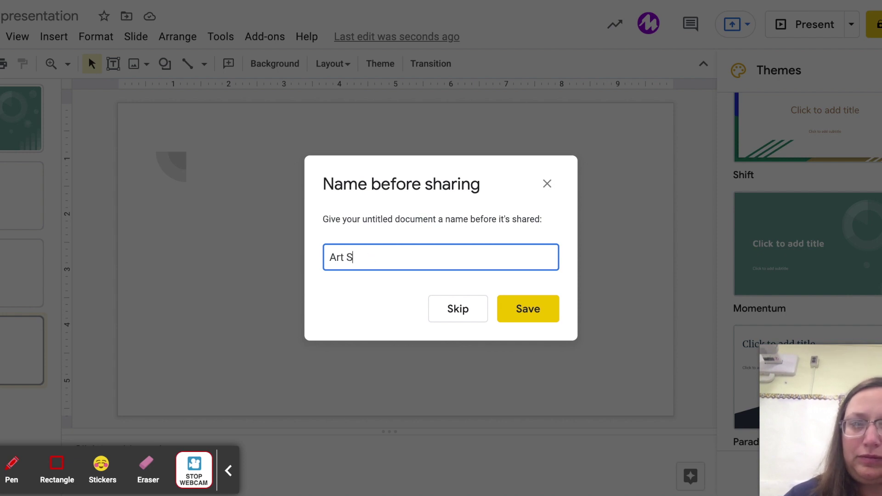
pyautogui.write('how')
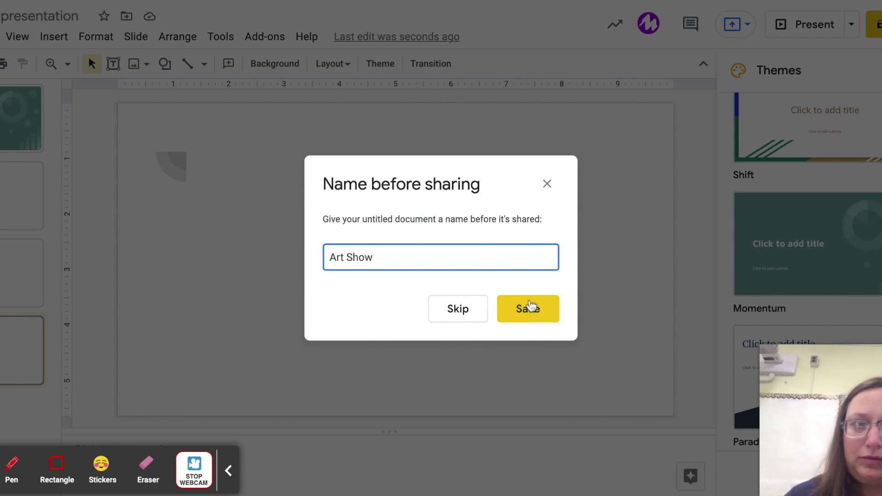
pyautogui.click(530, 304)
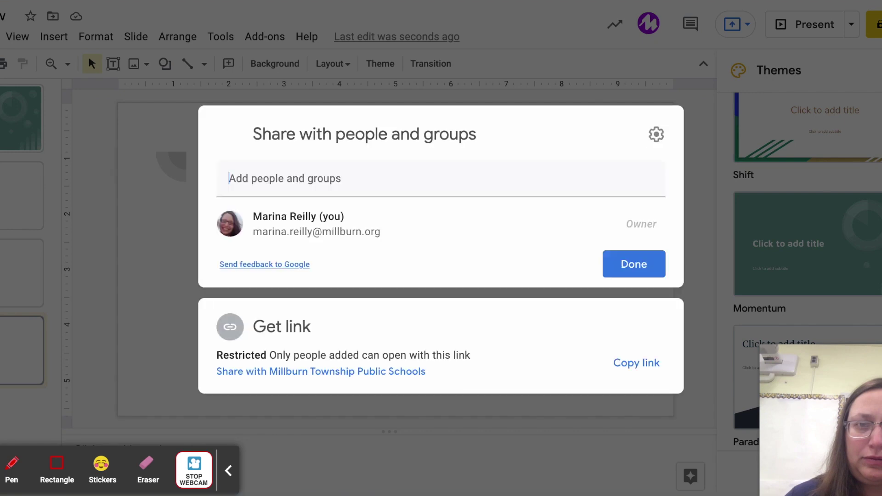